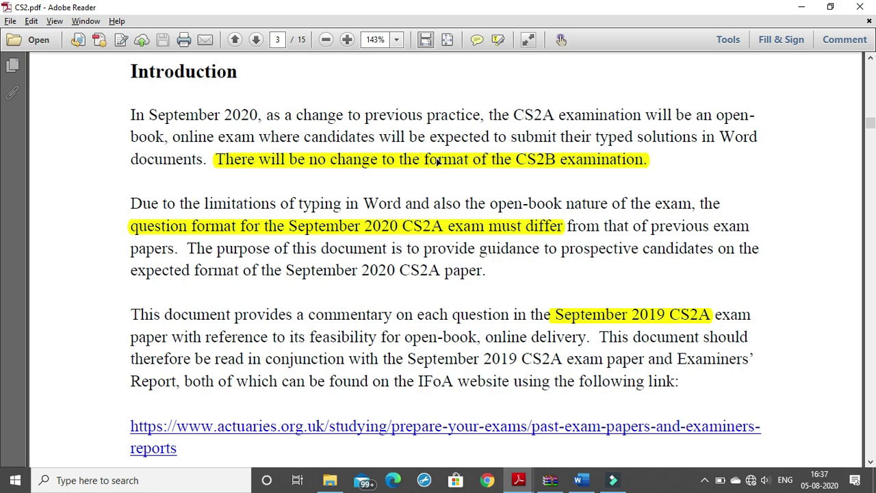
Highlight the sentence about the open-book online exam in the CS2 guidance, then clear it
left_click_drag(717, 115, 758, 137)
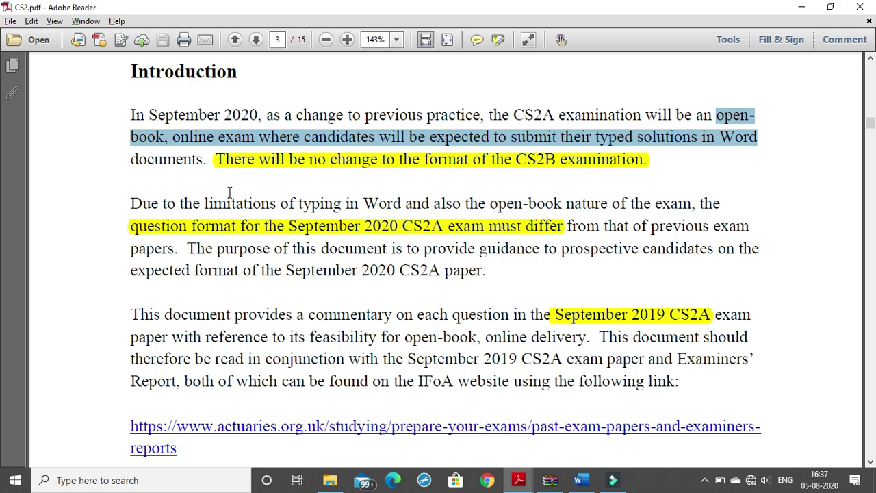
scroll(430, 185, "down", 1)
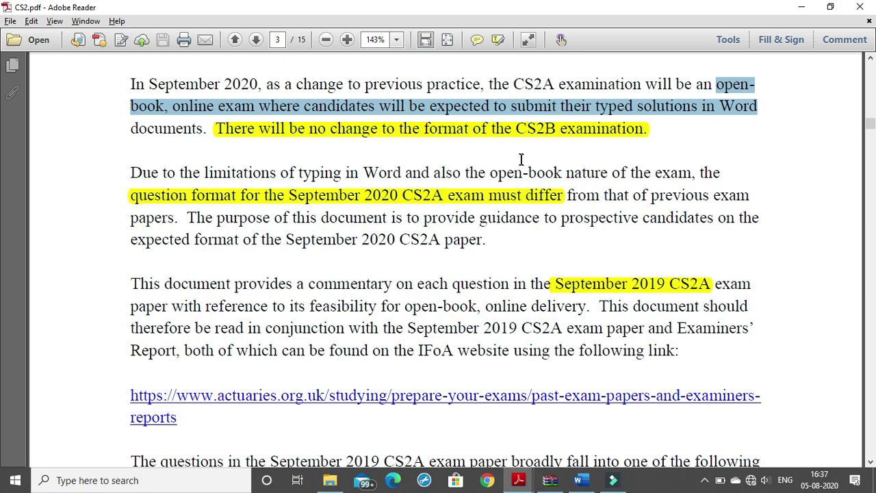
left_click(211, 218)
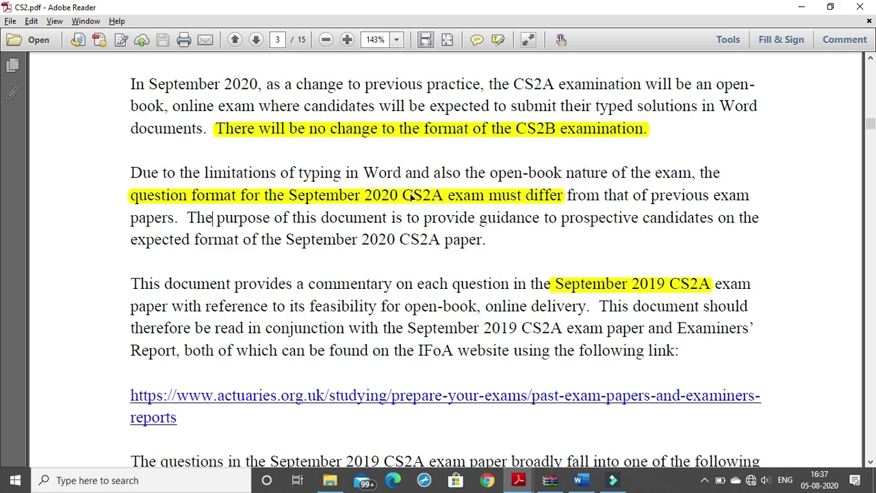
scroll(278, 214, "down", 1)
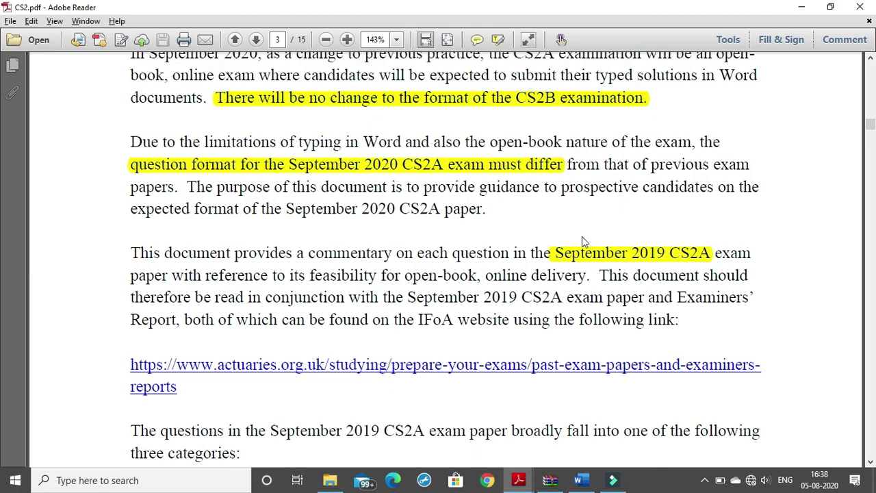
Scroll past the three-category table on page 3 to page 4 of CS2.pdf
scroll(565, 253, "down", 2)
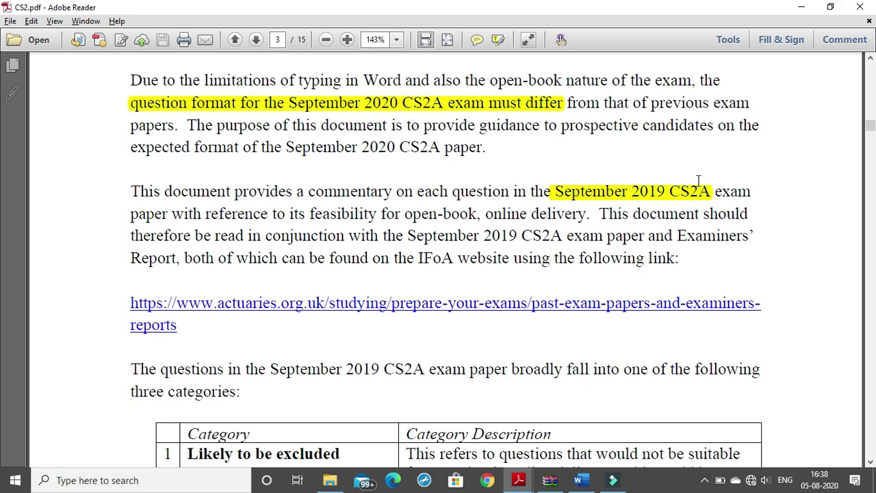
scroll(712, 192, "down", 9)
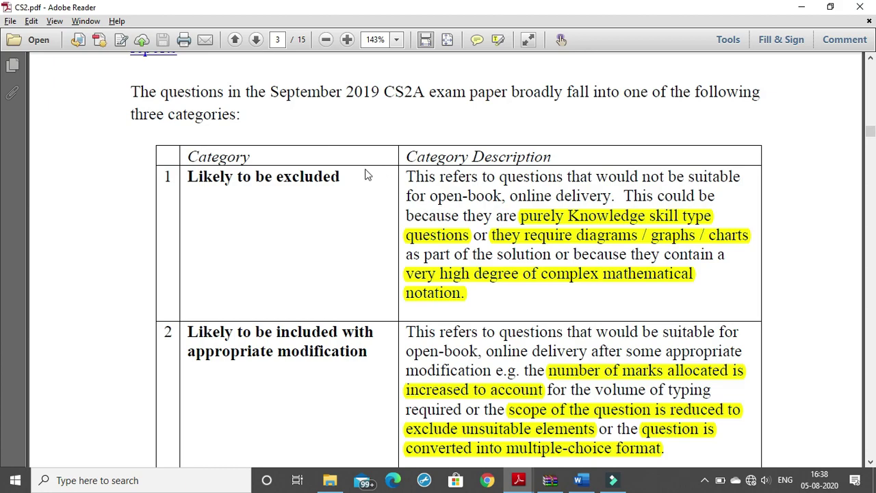
scroll(469, 185, "down", 2)
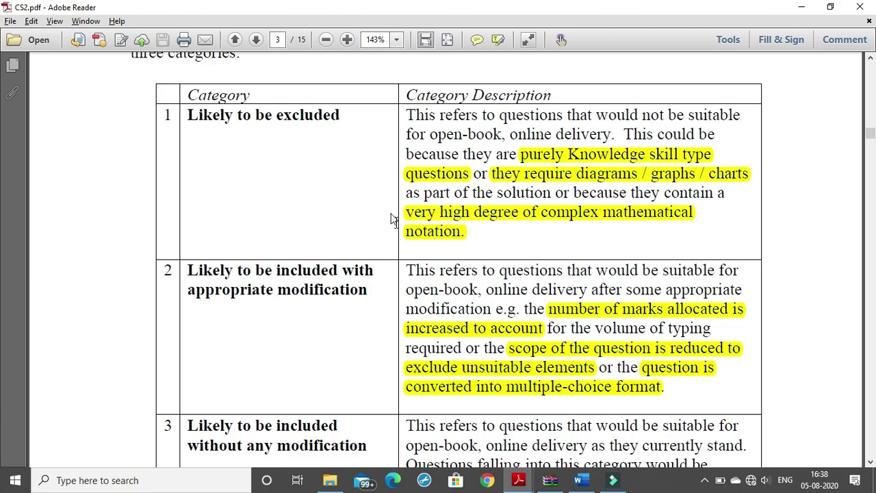
scroll(342, 418, "down", 2)
scroll(339, 438, "up", 1)
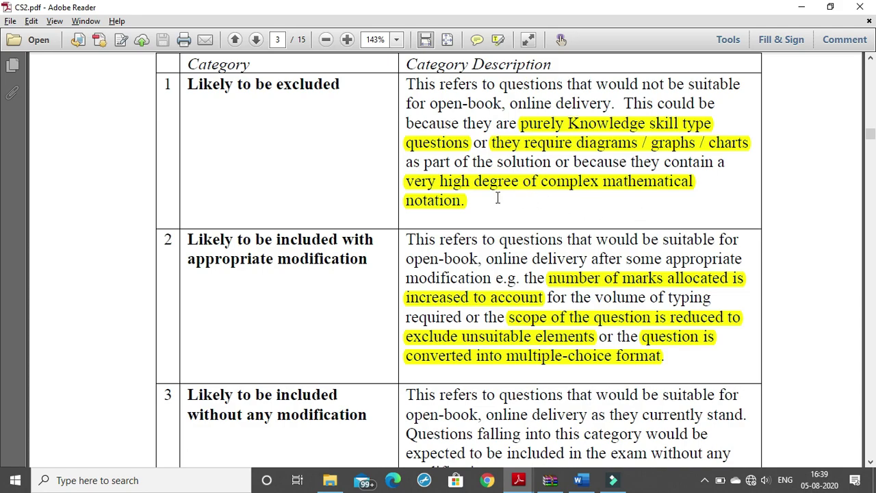
scroll(519, 199, "down", 3)
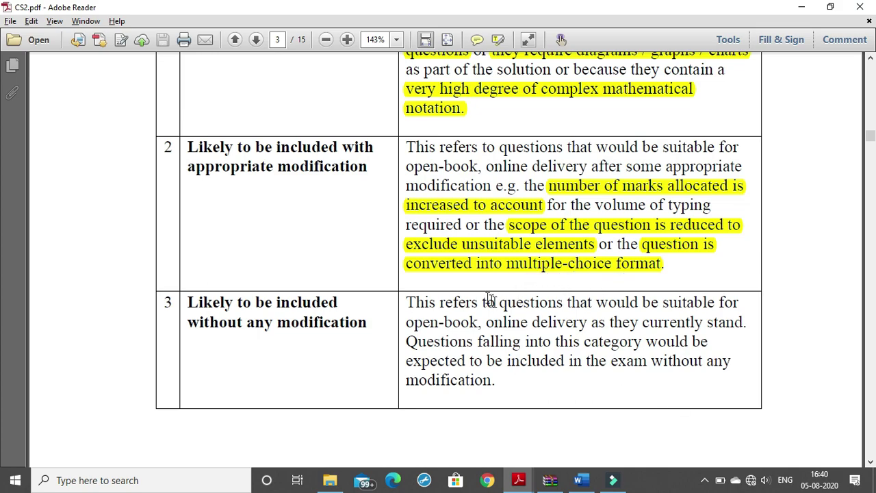
scroll(493, 298, "down", 2)
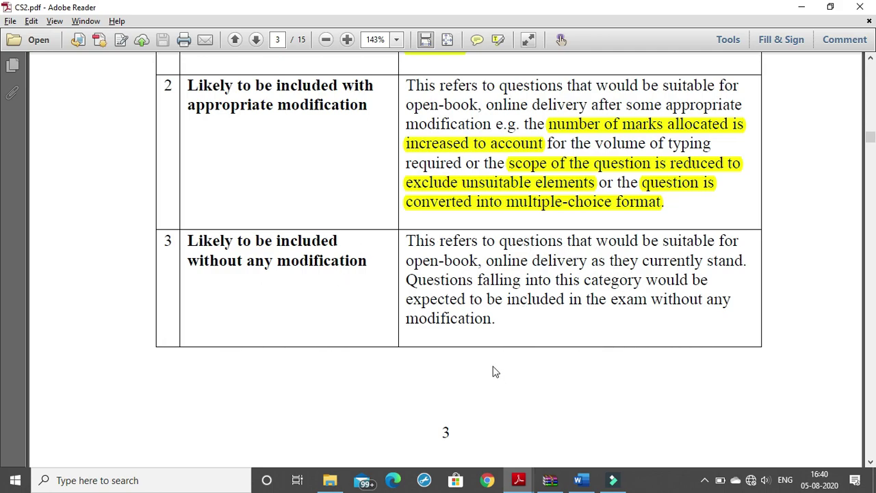
scroll(485, 347, "down", 3)
scroll(465, 342, "down", 3)
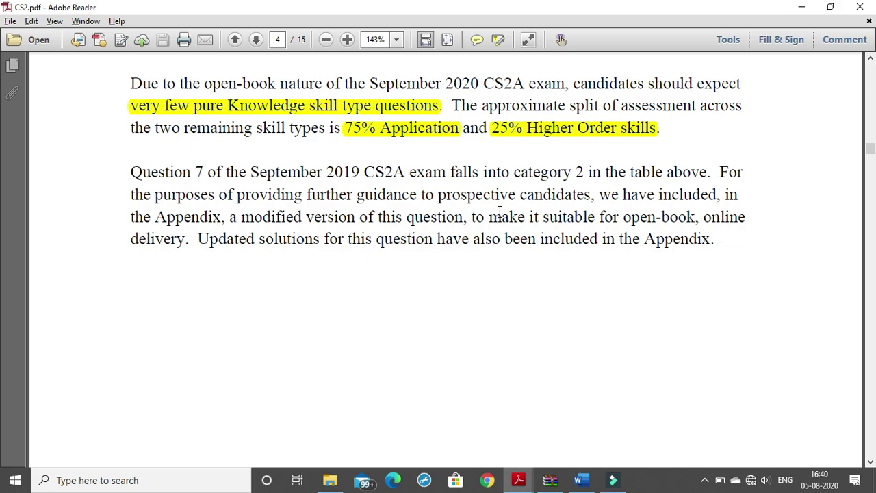
Finish reading the guidance, then view the September 2019 CS2A exam paper
scroll(472, 211, "down", 1)
scroll(474, 209, "down", 10)
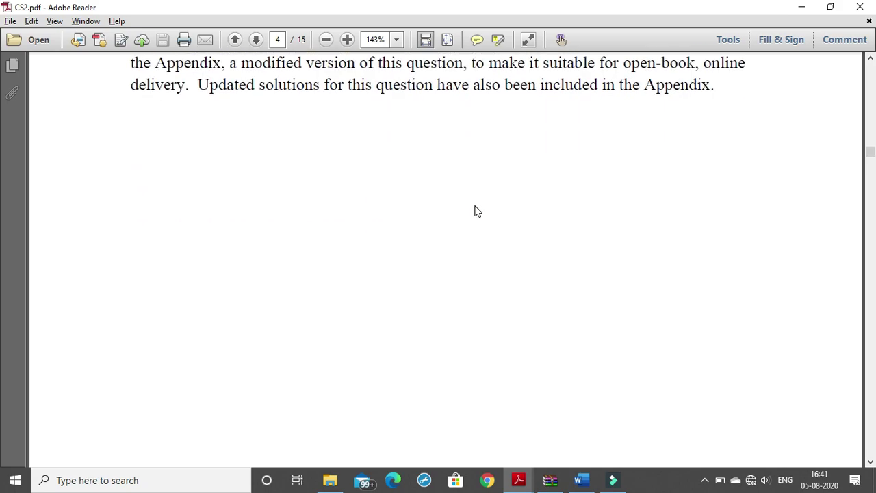
scroll(477, 204, "down", 4)
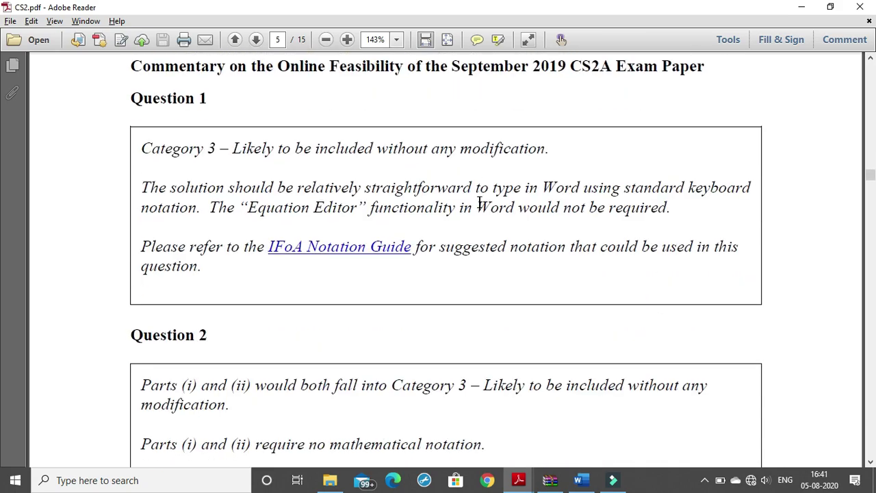
scroll(482, 198, "up", 1)
scroll(482, 197, "down", 1)
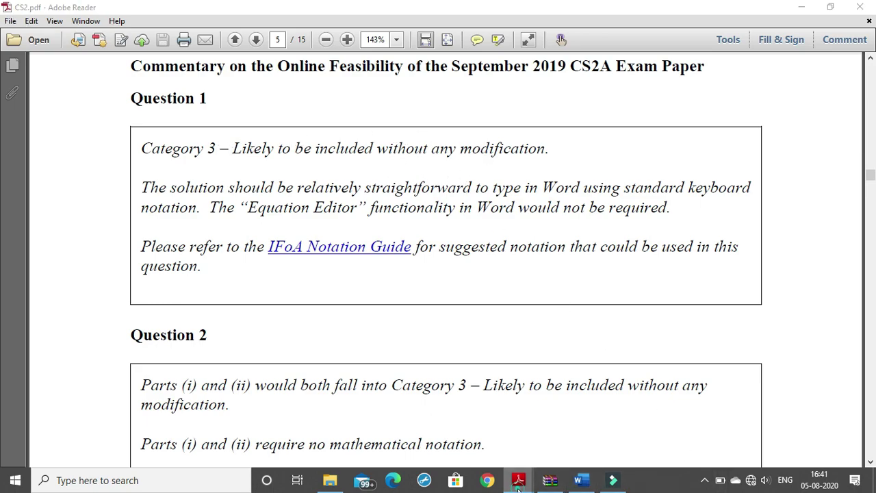
mouse_move(518, 488)
mouse_move(530, 463)
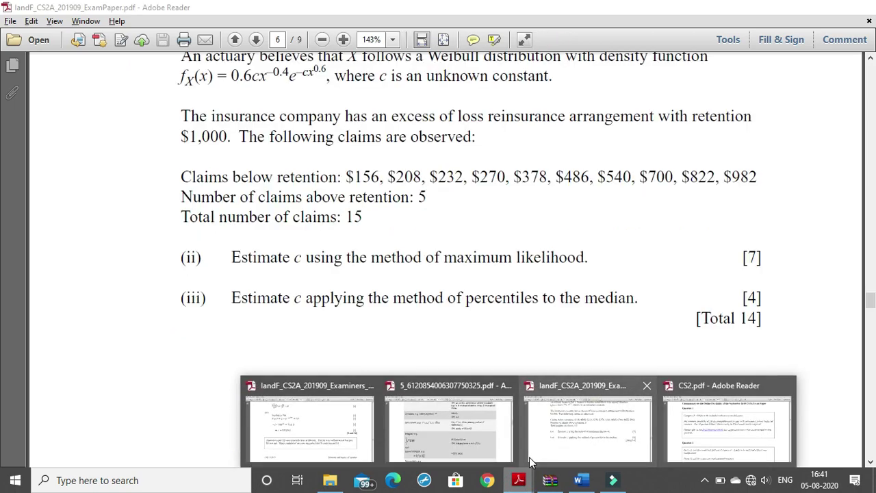
left_click(560, 434)
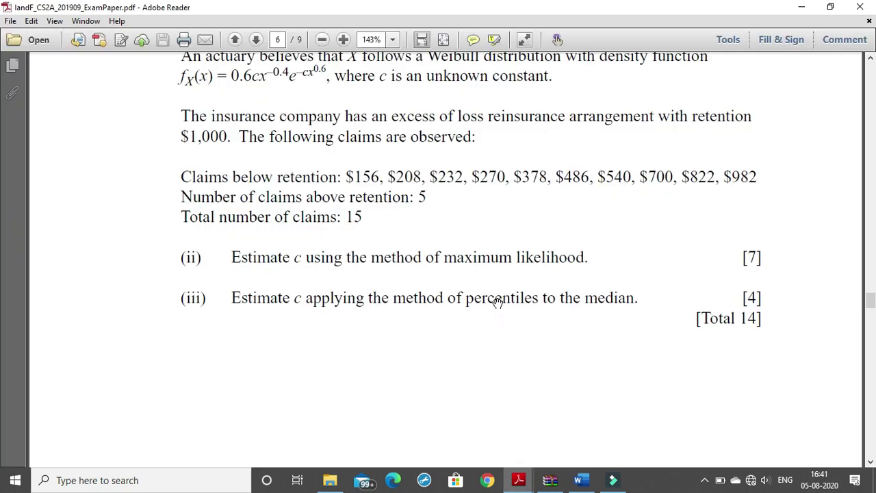
scroll(498, 301, "up", 5)
scroll(498, 302, "up", 4)
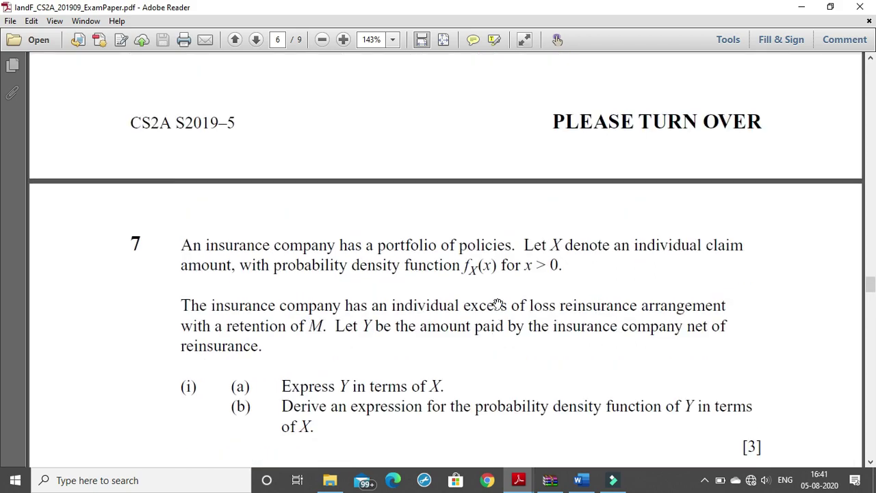
Bring up the CS2A Examiners' Report at Question 1's mean and variance solutions
left_click(521, 479)
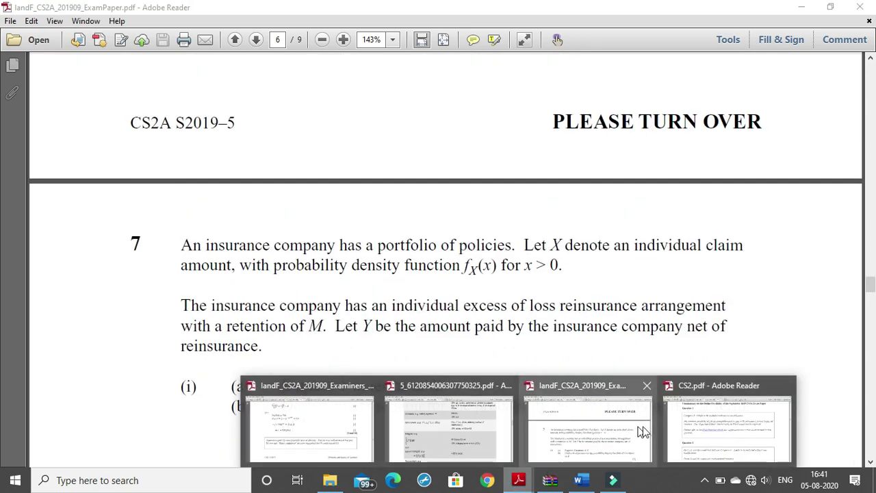
left_click(691, 424)
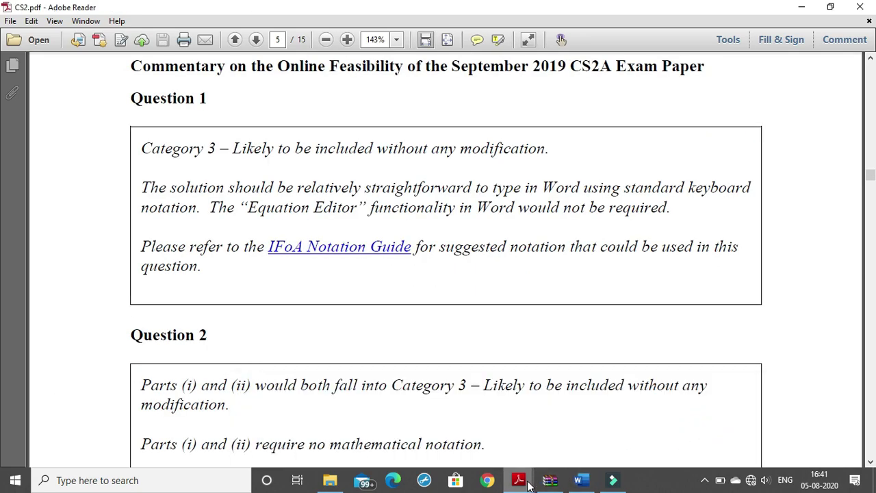
left_click(527, 483)
left_click(290, 426)
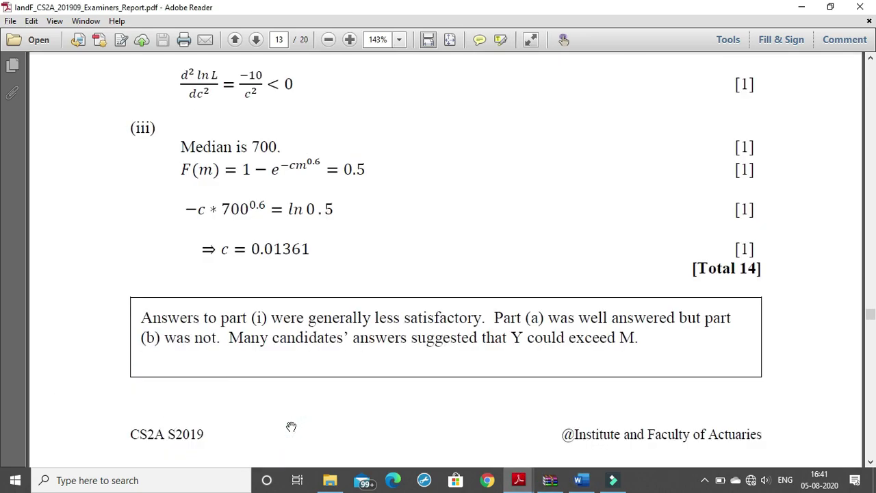
scroll(291, 427, "up", 5)
left_click_drag(870, 308, 869, 213)
left_click_drag(844, 156, 831, 65)
scroll(583, 225, "down", 15)
scroll(583, 224, "up", 12)
scroll(560, 218, "up", 8)
scroll(559, 168, "down", 4)
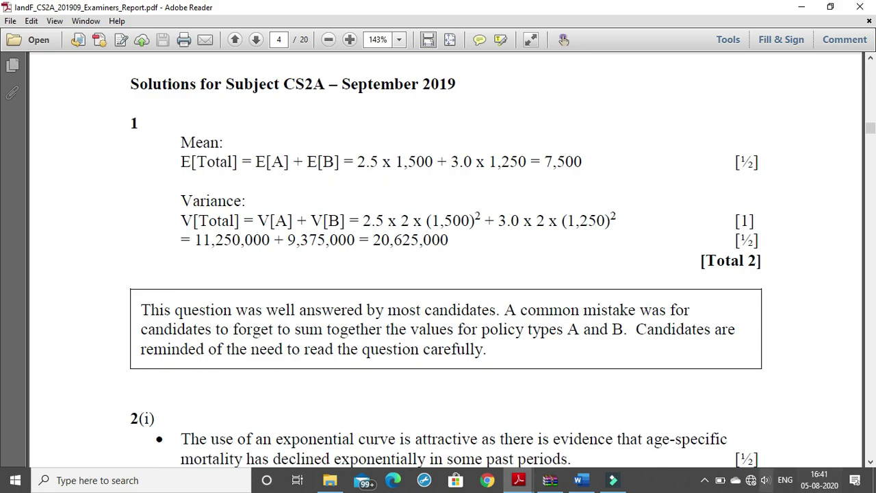
Dock the Examiners' Report on the left half and the Word document on the right
mouse_move(582, 483)
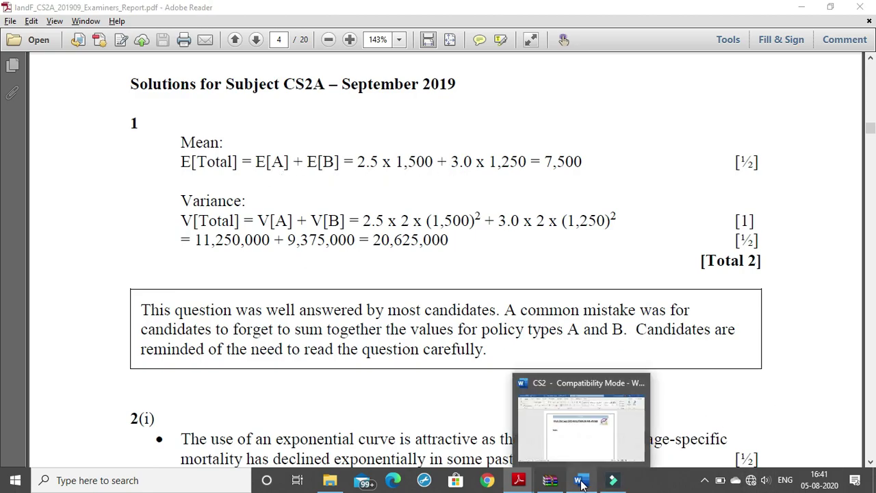
key("alt+Tab")
left_click(581, 481)
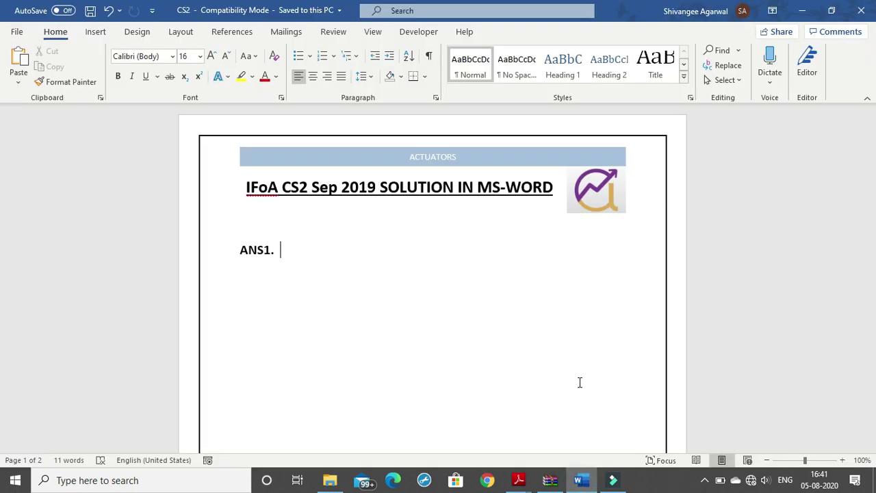
key("alt+Tab")
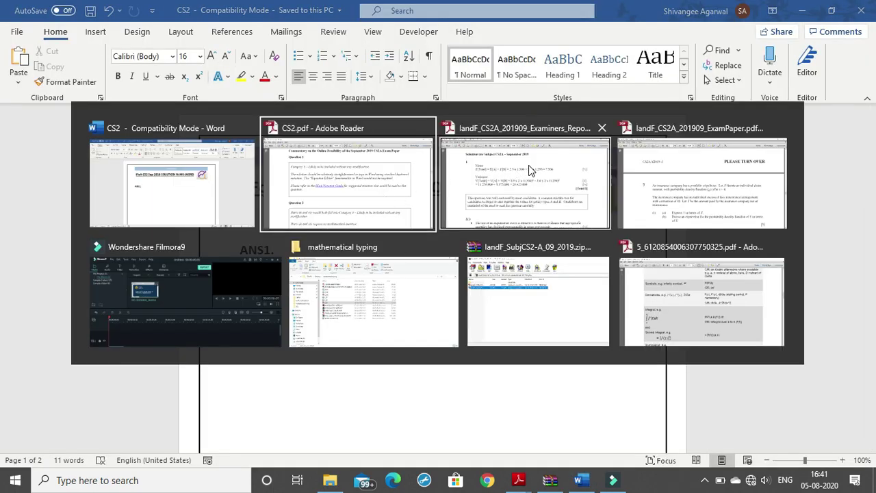
key("alt+Tab")
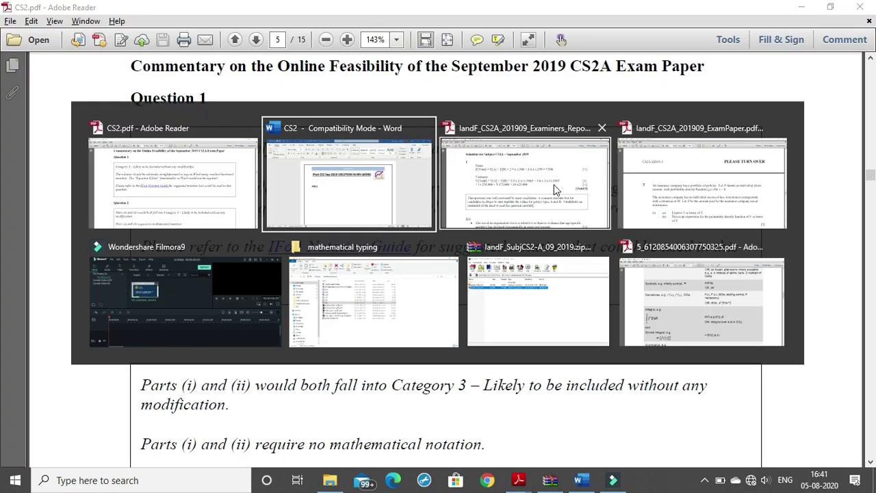
left_click(555, 191)
key("super+Left")
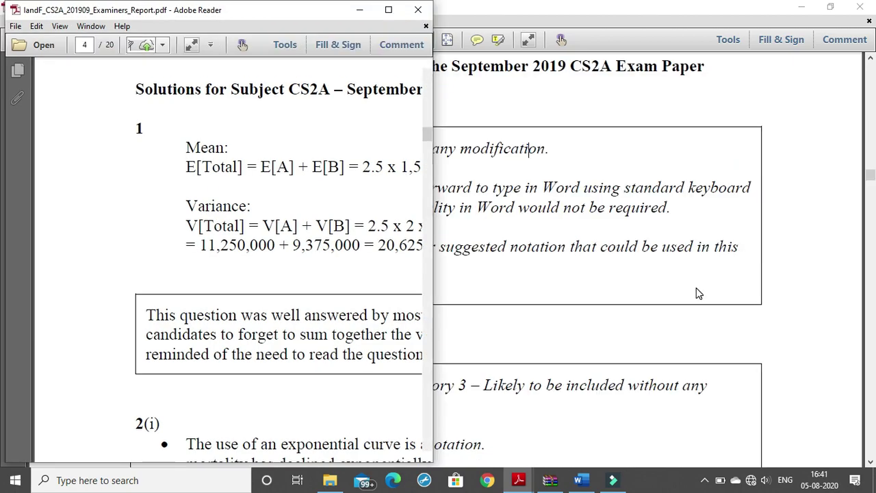
key("ctrl+2")
left_click(581, 481)
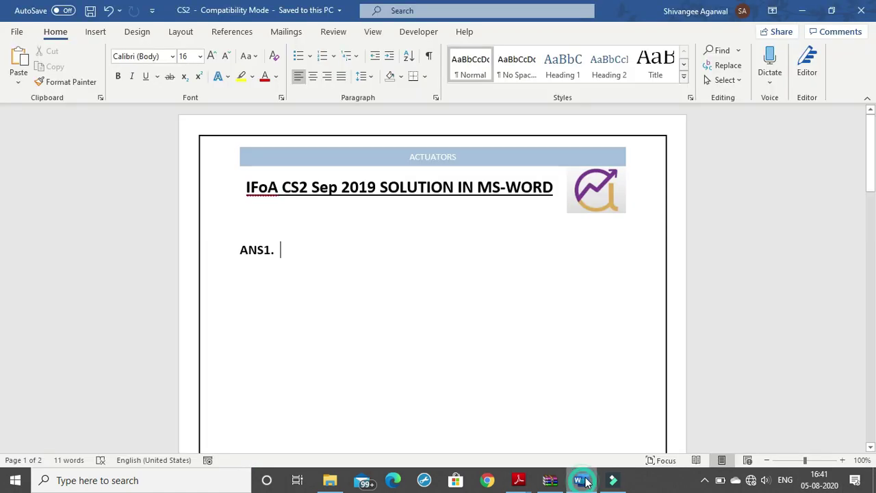
key("super+Right")
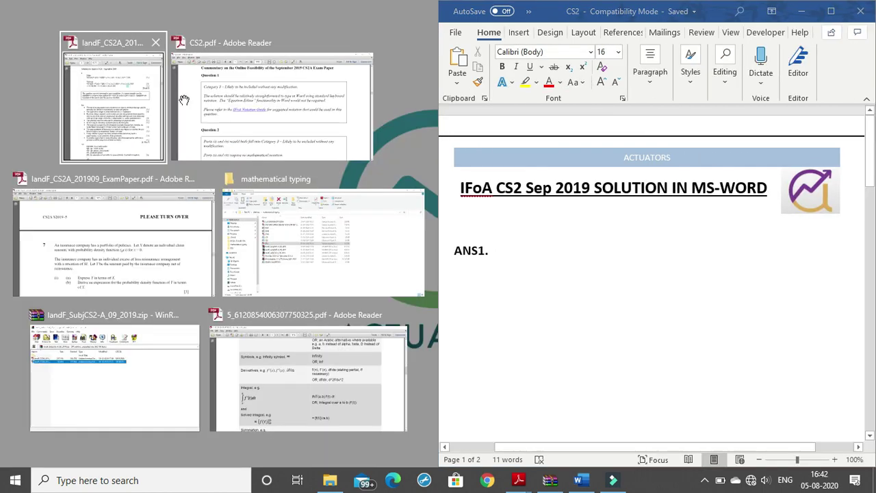
Put the report in read mode, zoom in, and place the cursor after ANS1 in Word
left_click(182, 100)
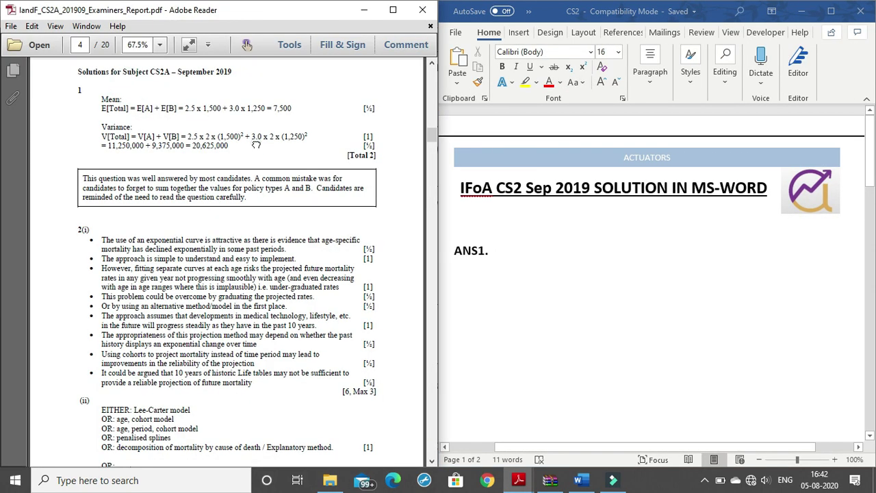
left_click(186, 47)
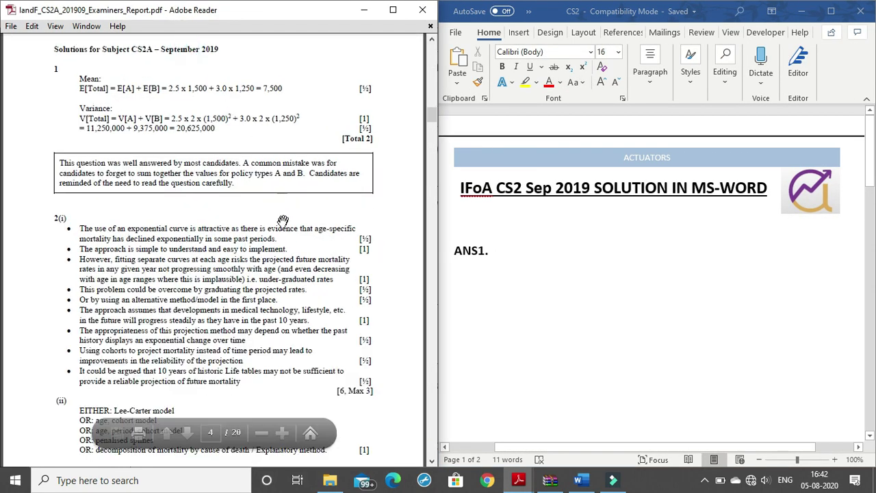
scroll(213, 211, "up", 2)
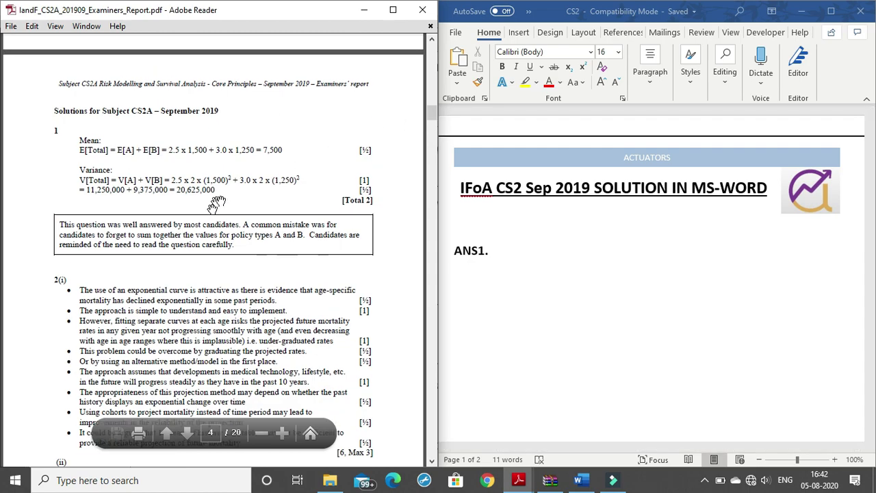
left_click(283, 433)
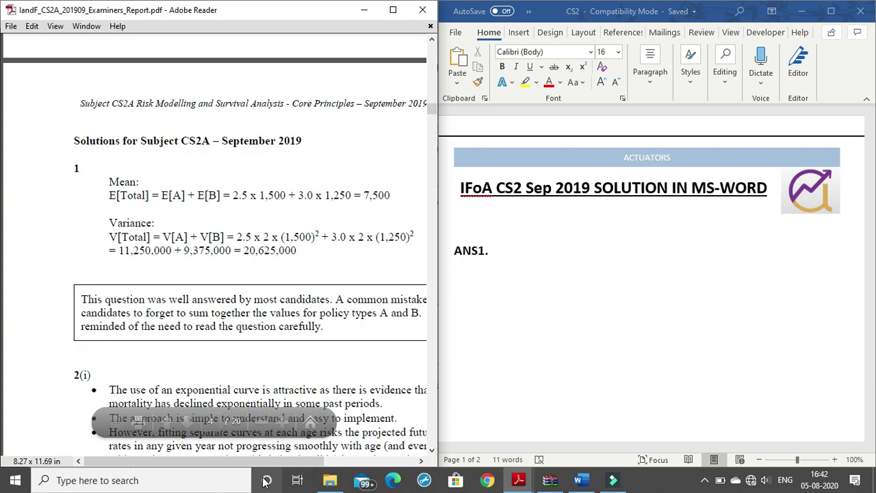
left_click_drag(269, 460, 284, 461)
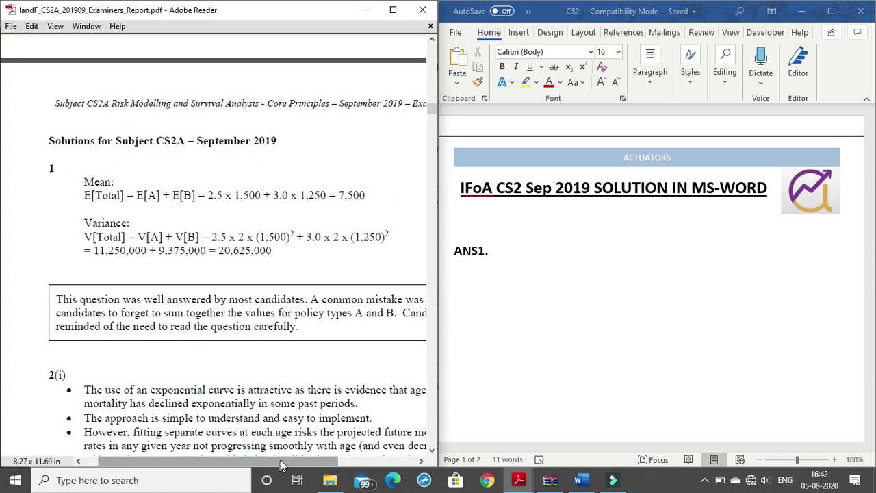
left_click(497, 250)
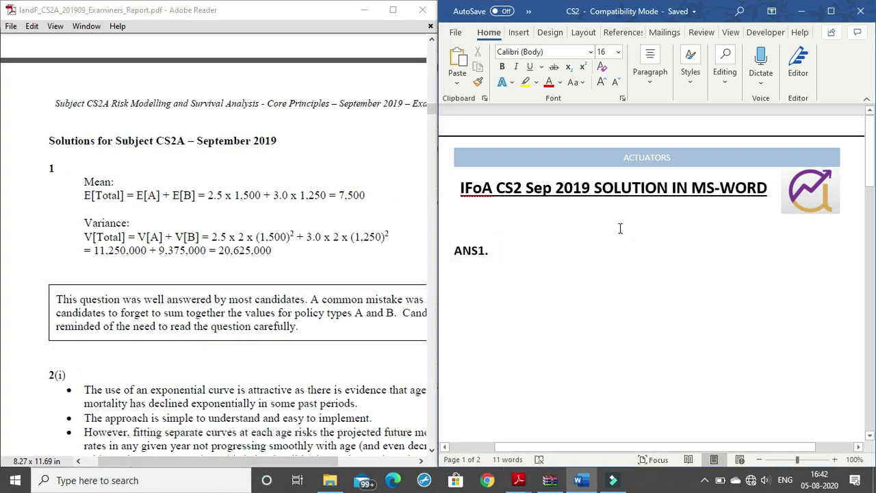
Type 'Mean:' and begin the formula E[total] = E[A] + E[B] = 2.5
type("Mean")
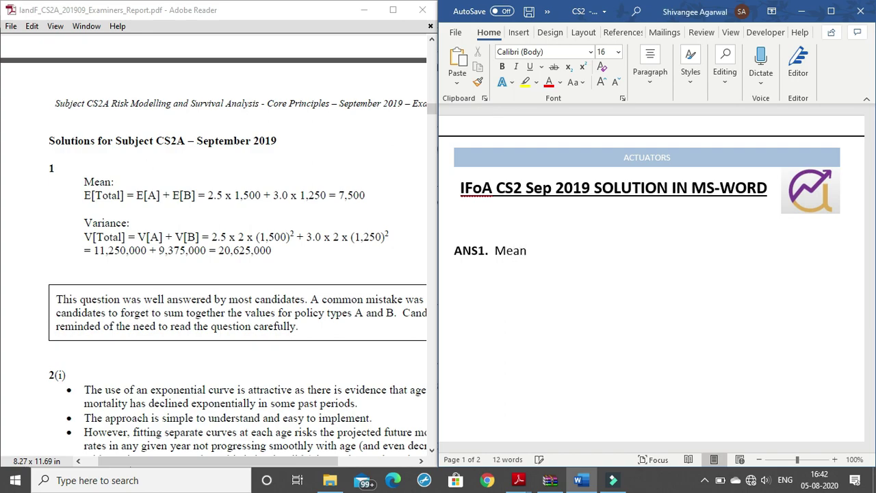
type(":")
key("Return")
left_click(552, 260)
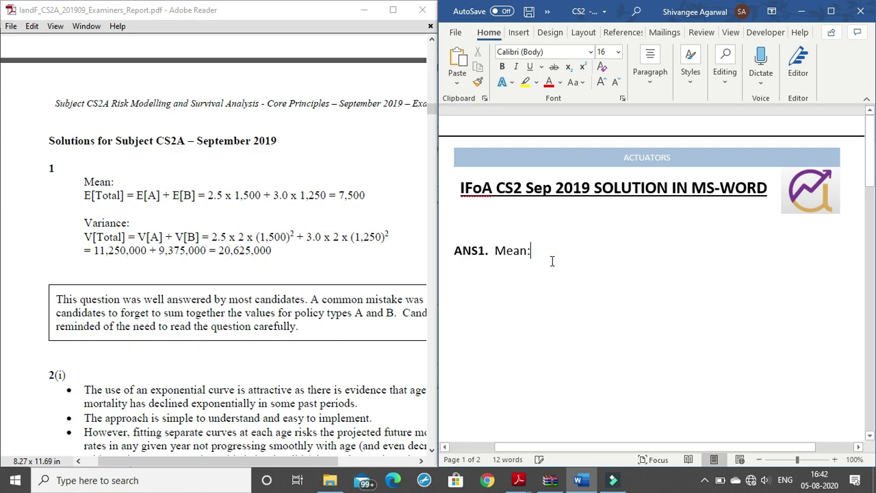
type("E(")
key("BackSpace")
type("[total] =")
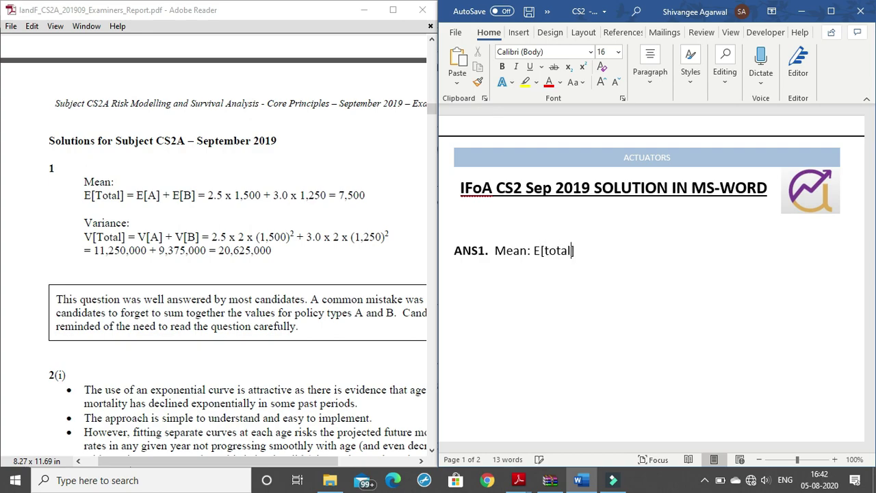
type(" E[A")
type("] + ")
type("E[")
type("B]")
type(" = ")
type("2,")
type("5 *")
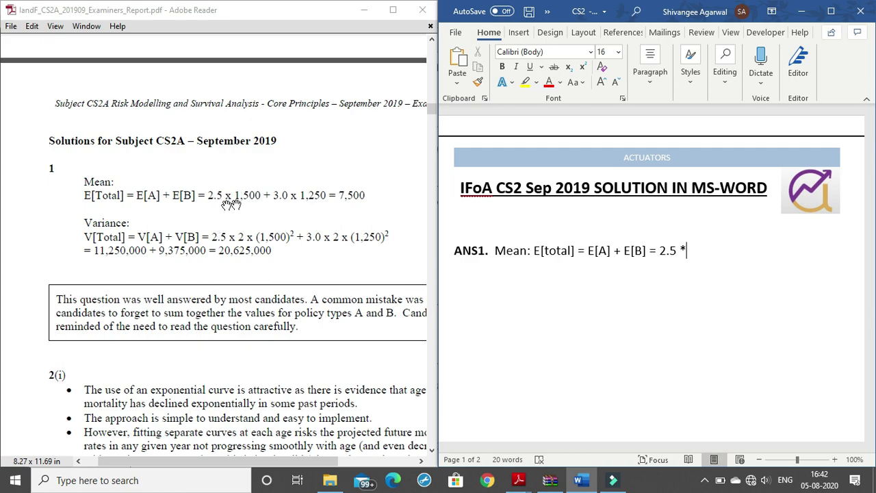
Use x for multiplication and complete 2.5 x 1500 + 3.0 x 1,250 = 7,500
key("BackSpace")
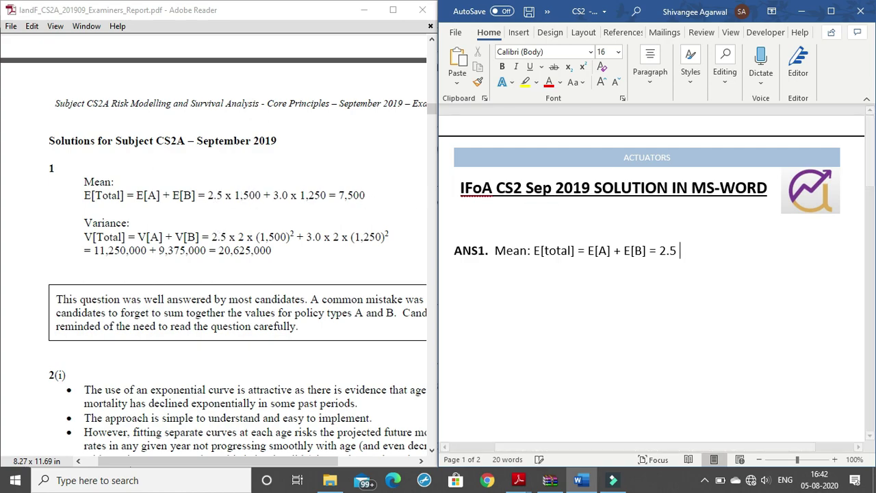
type("x")
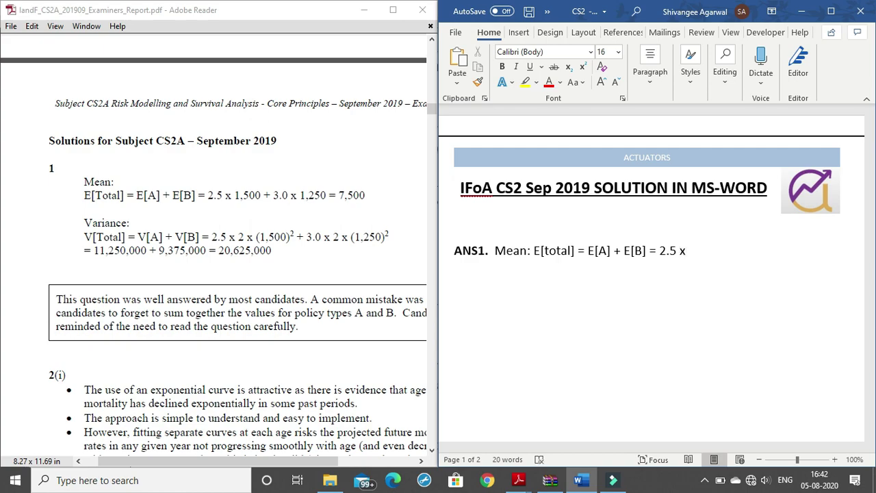
key("BackSpace")
type("*")
key("XF86MonBrightnessDown")
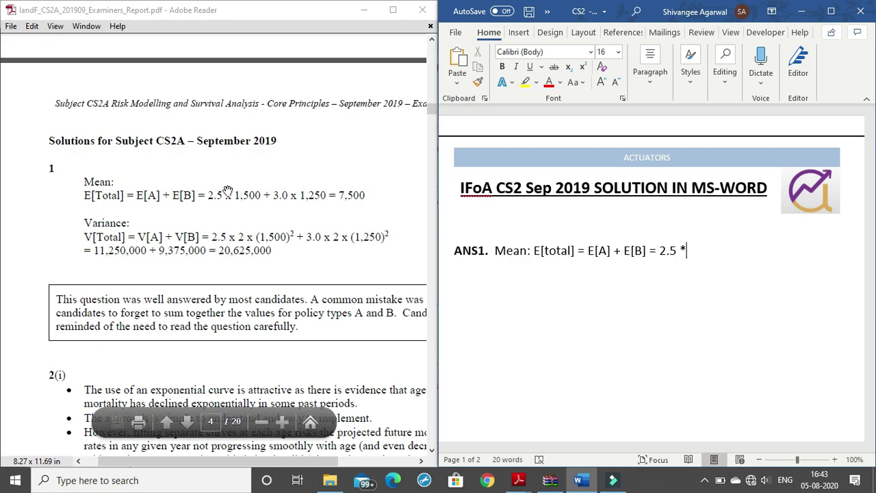
key("BackSpace")
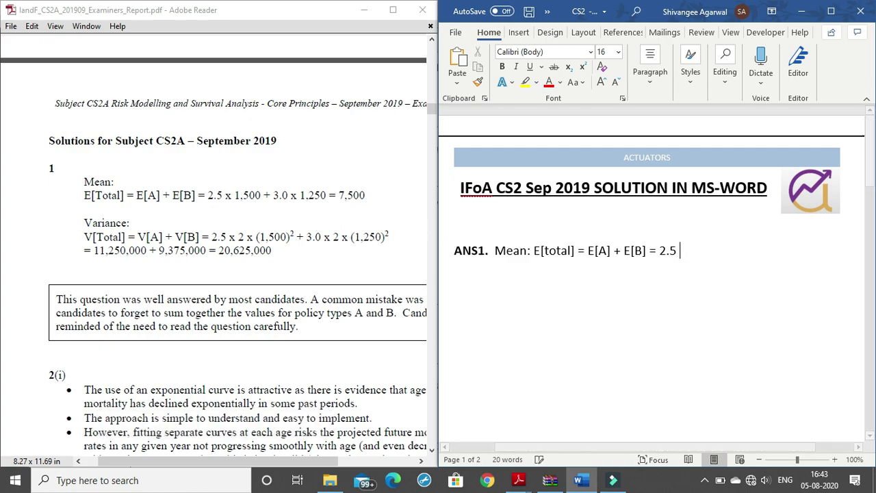
type("x")
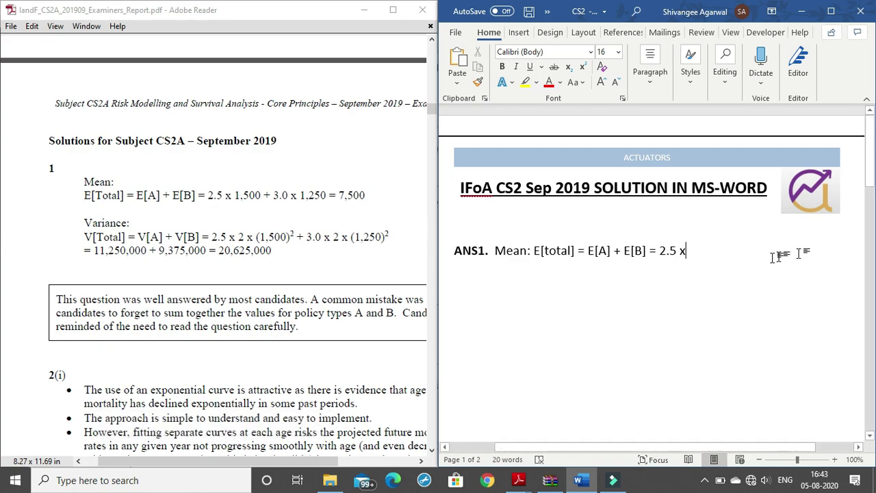
key("BackSpace")
type("*")
key("BackSpace")
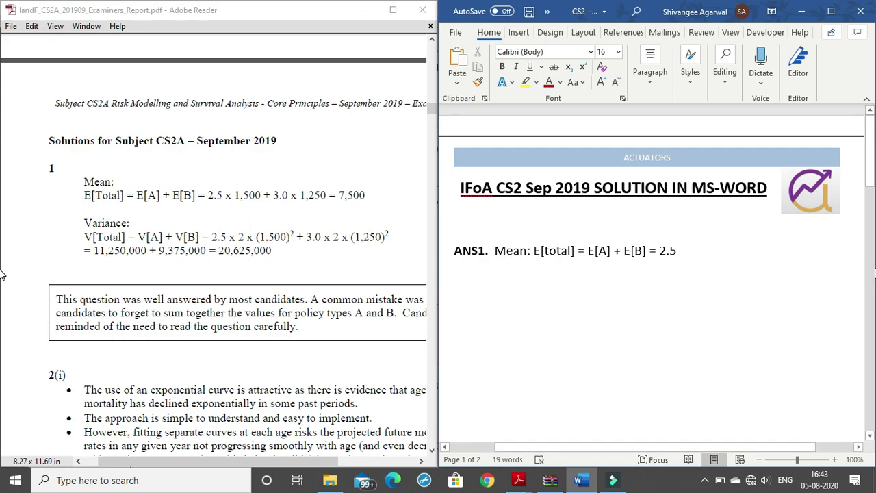
type("x 1500")
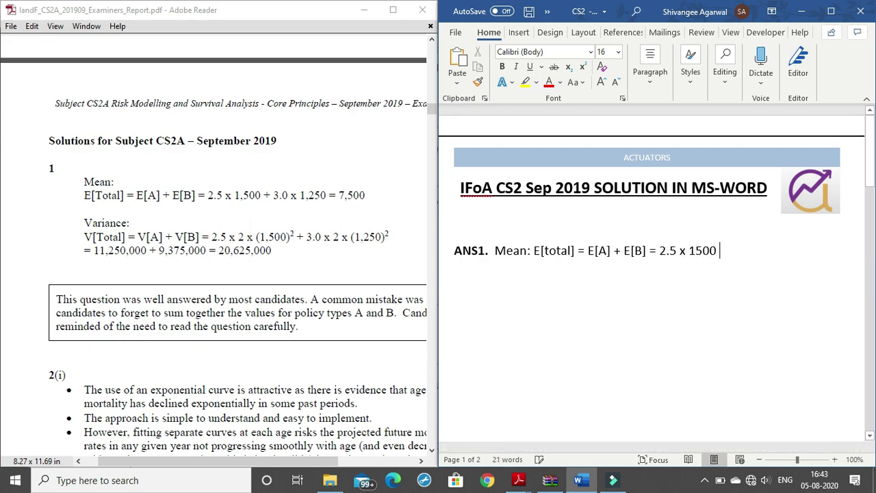
type(" + 3.0 x 1,250 =")
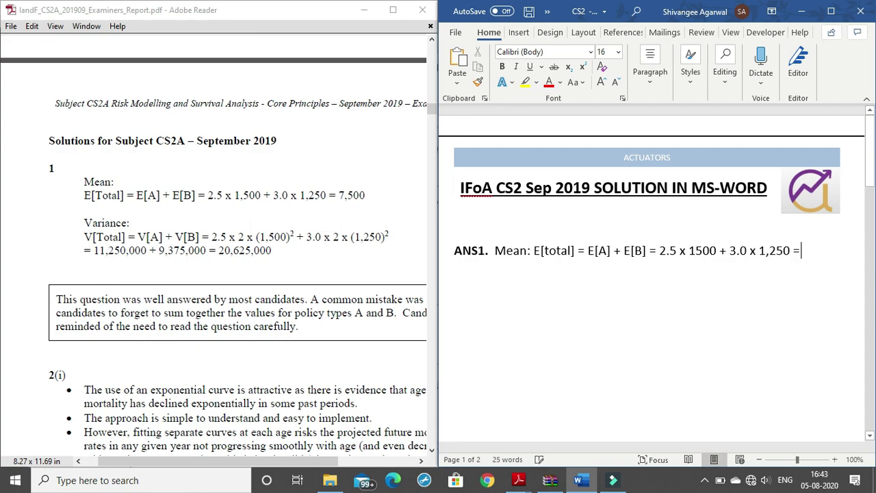
type("7,500")
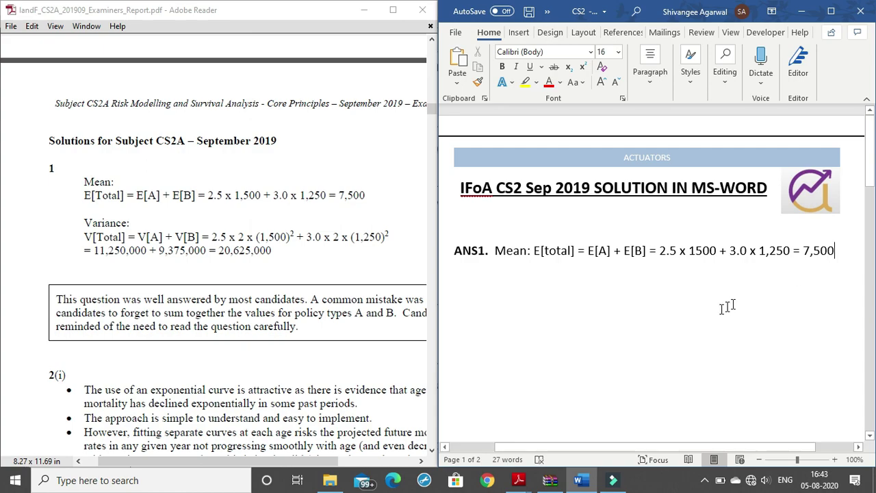
Remove the stray asterisk line left below the mean answer
key("Return")
type("*")
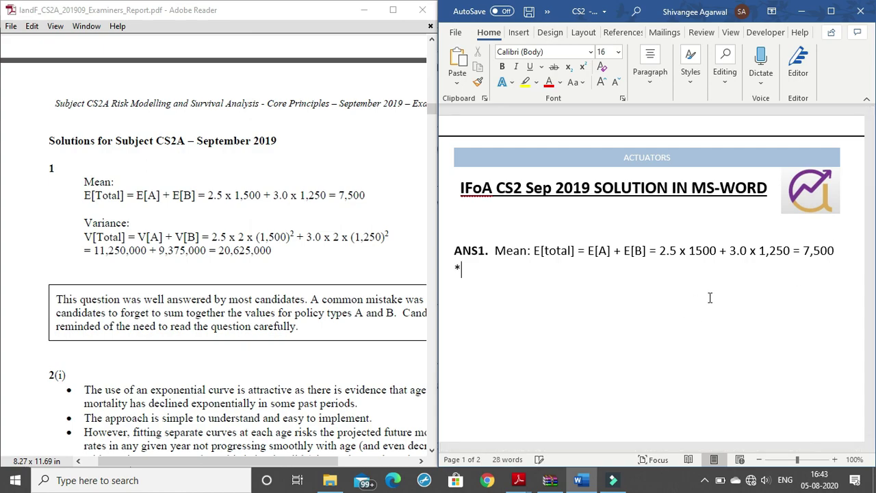
left_click_drag(453, 268, 548, 290)
left_click(548, 290)
scroll(356, 267, "down", 1)
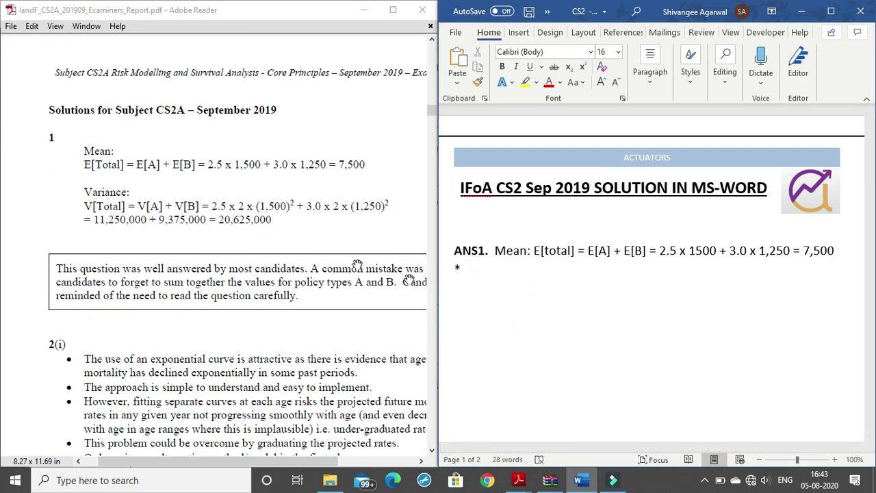
left_click(461, 271)
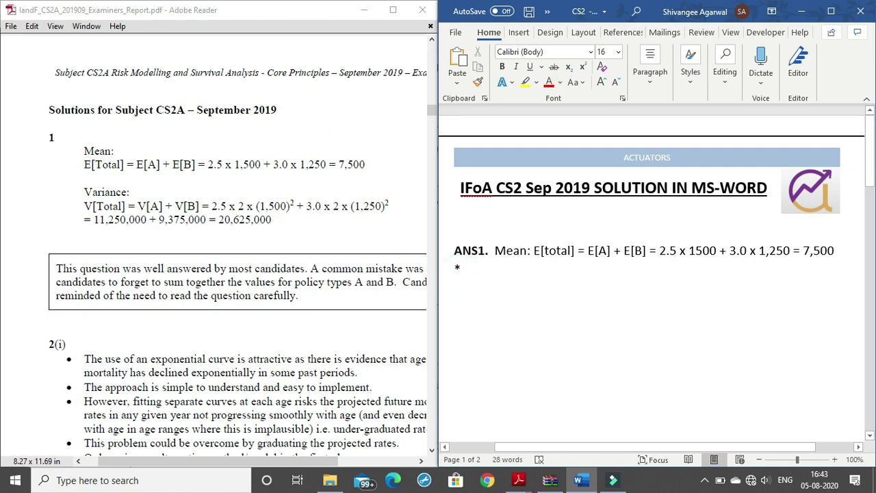
key("BackSpace")
key("BackSpace")
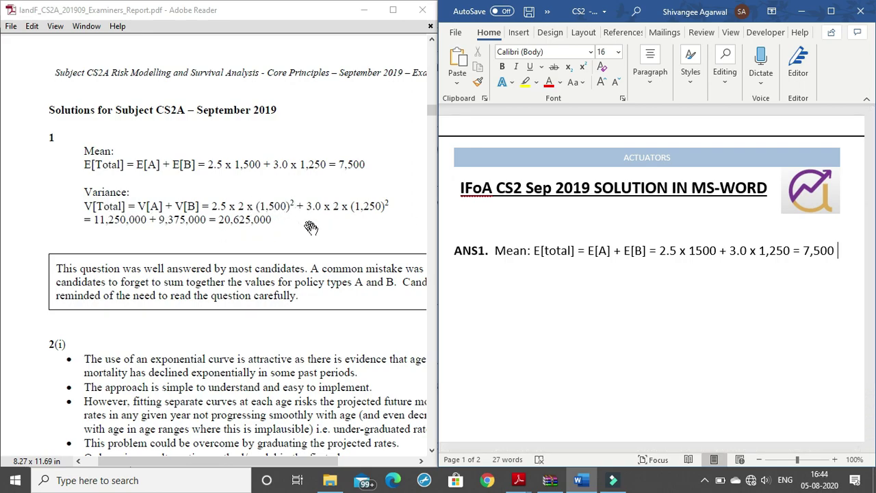
Copy the mean formula, add a 'Variance :' label, and paste the formula beneath it
left_click_drag(536, 250, 852, 259)
key("ctrl+c")
left_click(599, 321)
left_click(493, 278)
type("Varianc")
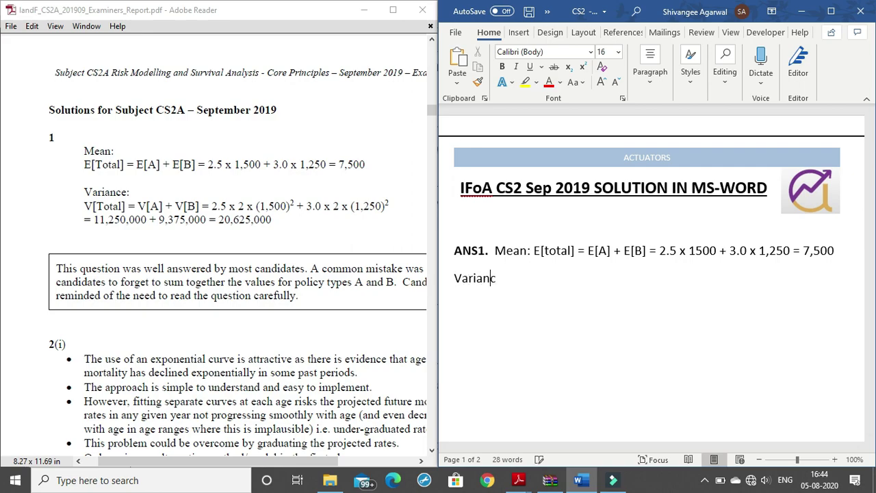
type("e :")
key("Return")
key("ctrl+v")
Change E[total], E[A] and E[B] in the pasted formula to V[total], V[A] and V[B]
scroll(469, 248, "down", 1)
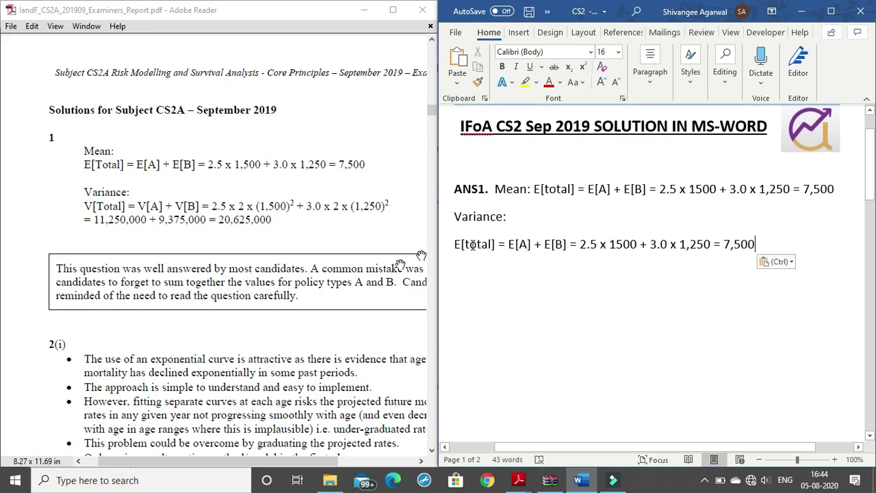
double_click(457, 244)
key("BackSpace")
type("V")
key("Right")
key("Right")
key("Right")
key("Right")
key("Right")
key("Right")
key("Right")
key("Right")
key("Right")
key("Right")
key("Right")
key("BackSpace")
type("V")
key("Right")
key("BackSpace")
type("V")
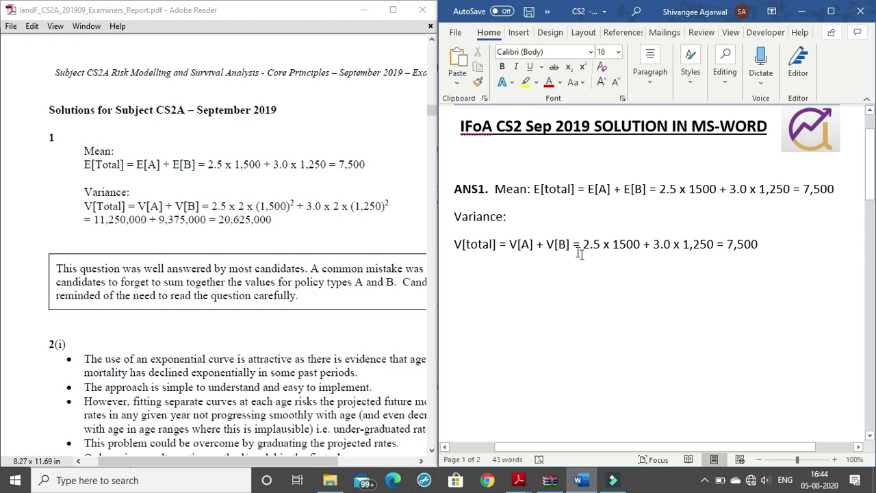
Insert '2 x (1500)^2', delete the trailing '= 7,500', and add '2 x' before 1,250
left_click(615, 245)
type("2 ")
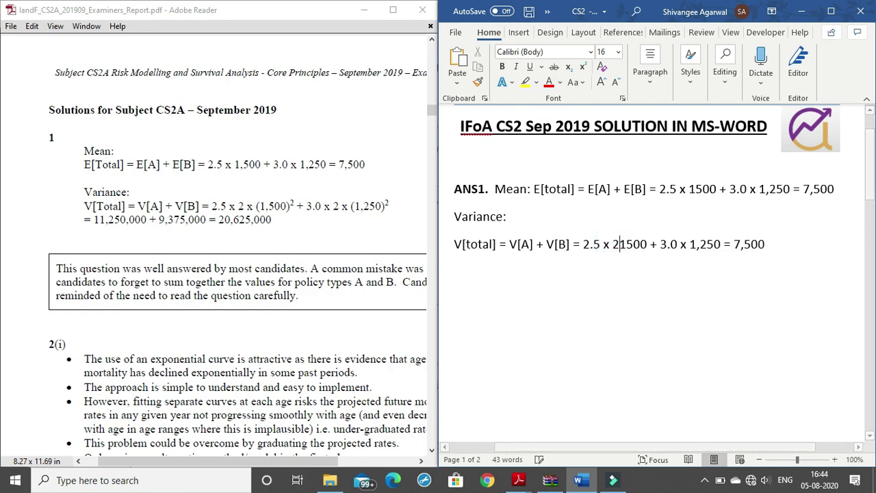
type("x ")
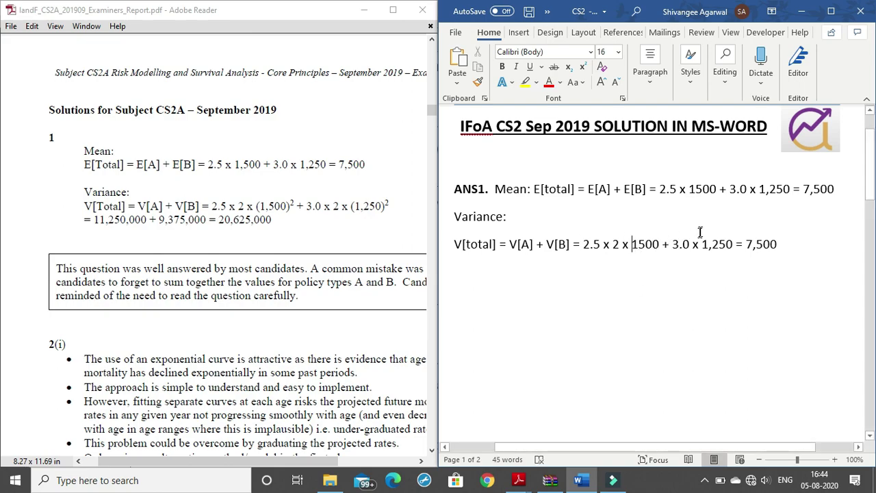
type("(")
key("Right")
key("Right")
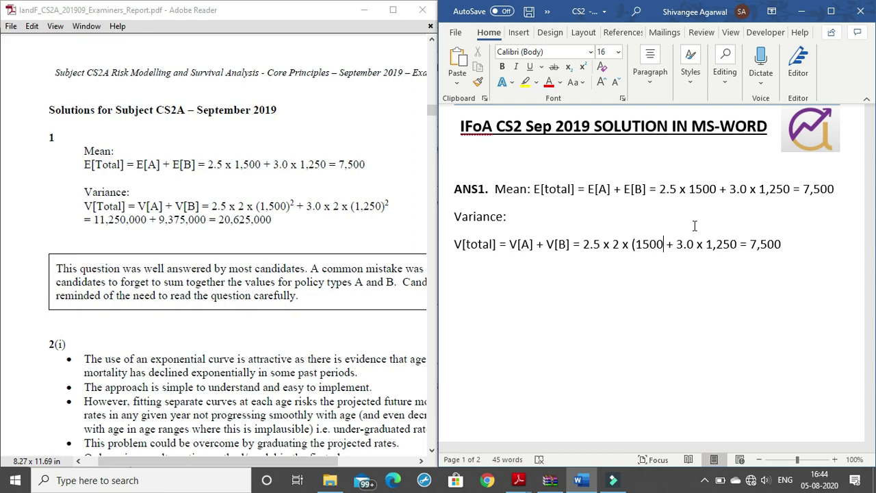
key("Right")
key("Right")
type(")^2")
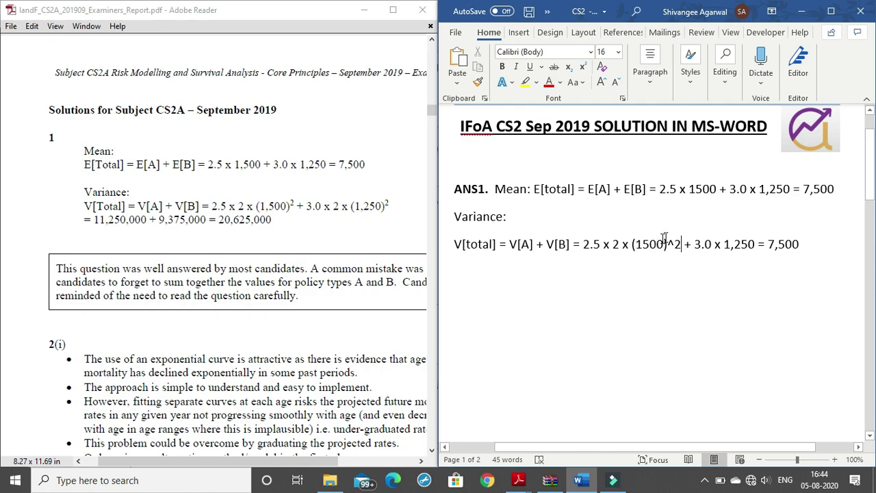
left_click_drag(808, 243, 762, 253)
key("BackSpace")
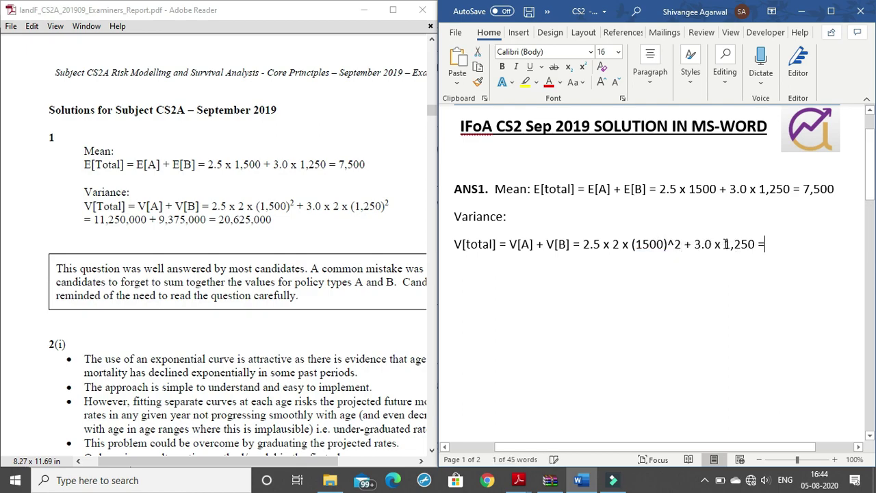
key("BackSpace")
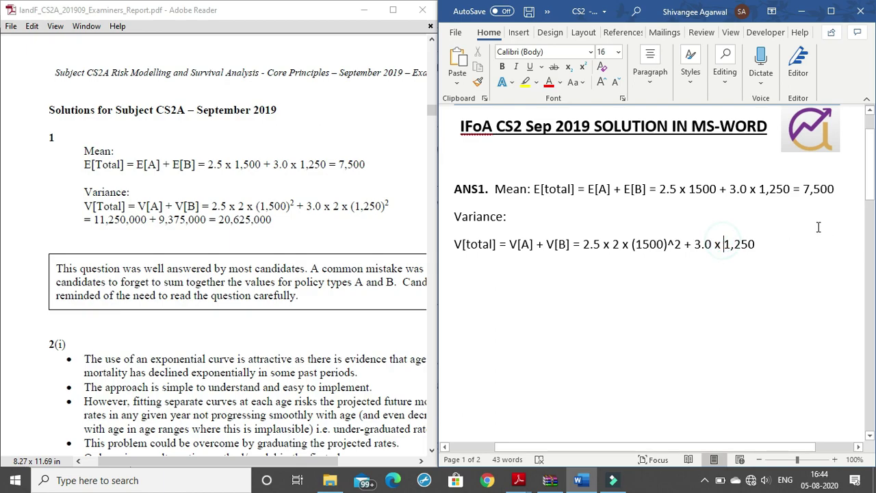
type("2 ")
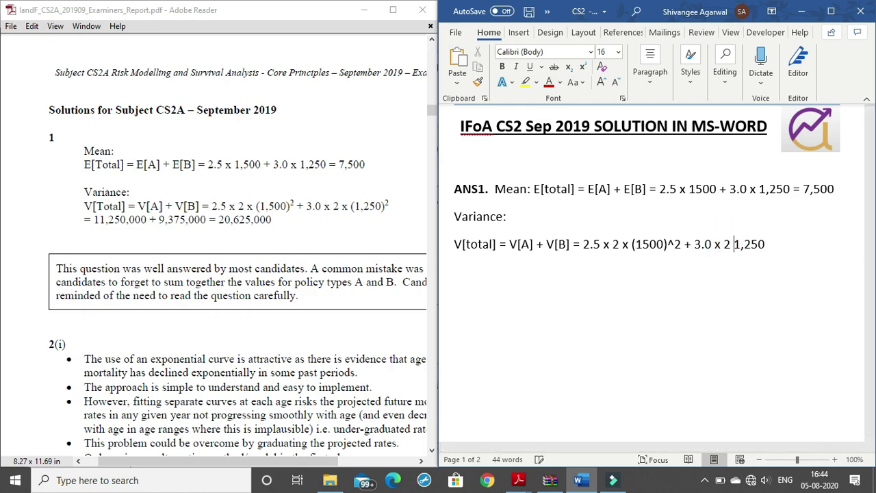
type("x")
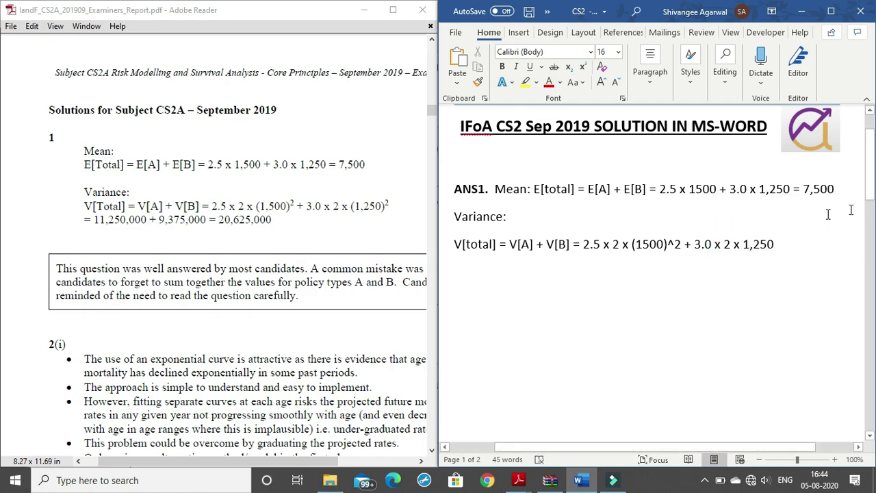
left_click(783, 243)
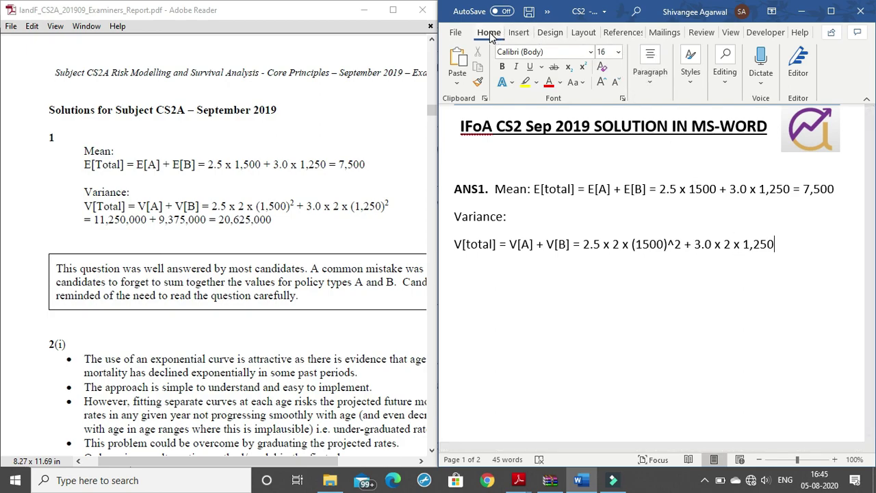
Add a superscript 2 after 1,250 on the variance line, then start a new line
left_click(581, 69)
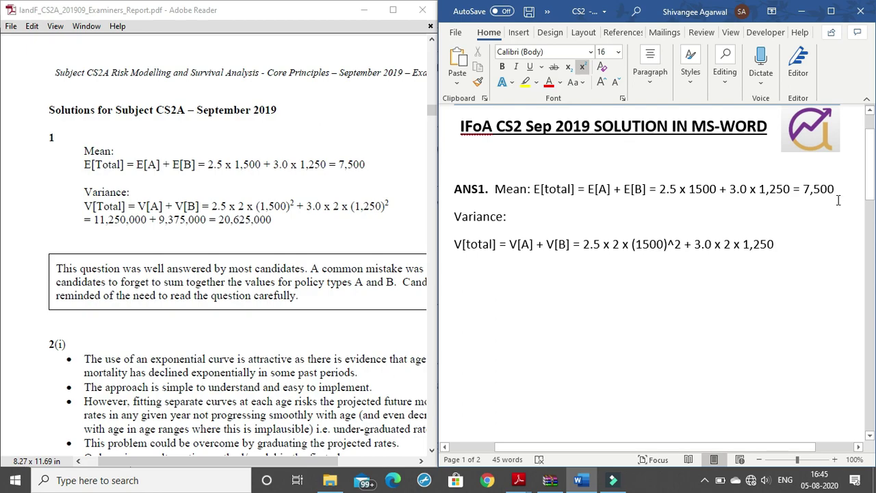
type("2")
left_click(584, 68)
key("Return")
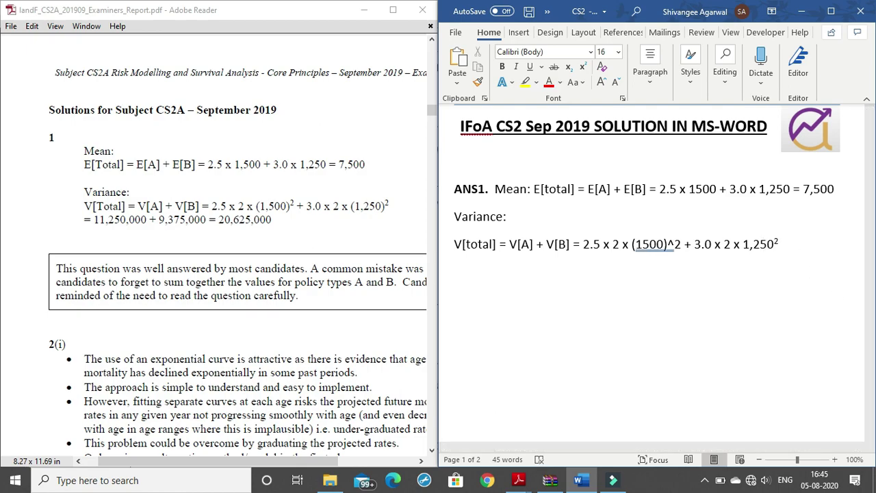
Type 1250 with a superscript 2 on its own line as an exponent example
type("1250")
left_click(583, 67)
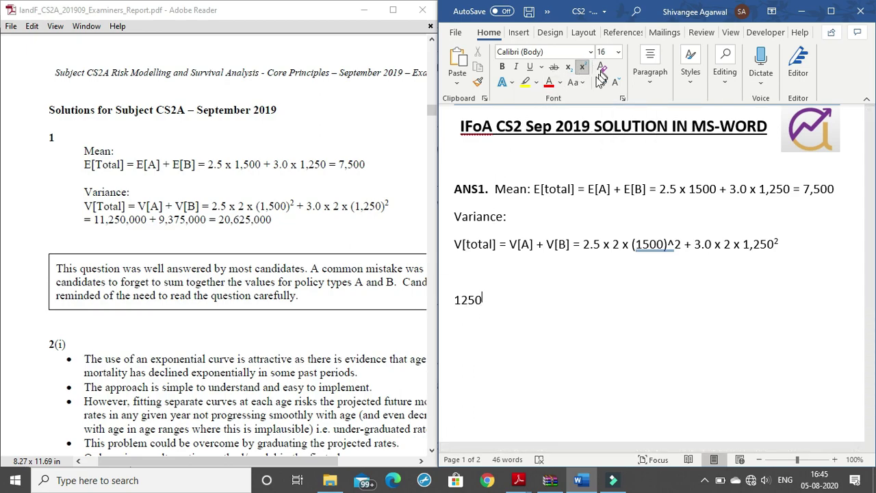
type("2")
key("Return")
key("Return")
key("BackSpace")
key("BackSpace")
type("2")
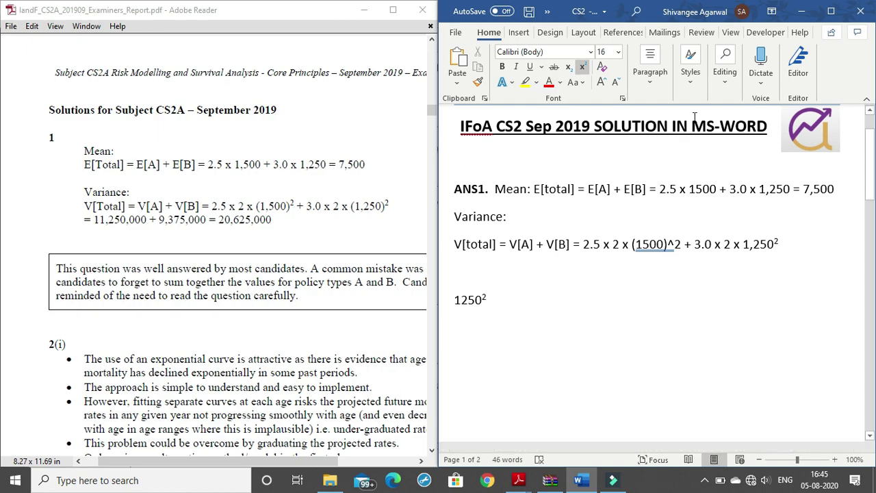
key("ctrl+shift+equal")
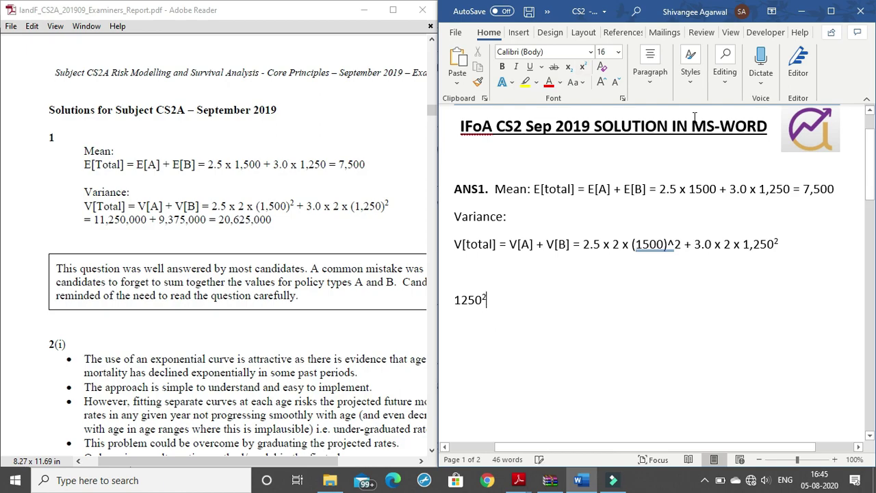
key("Return")
scroll(537, 261, "down", 1)
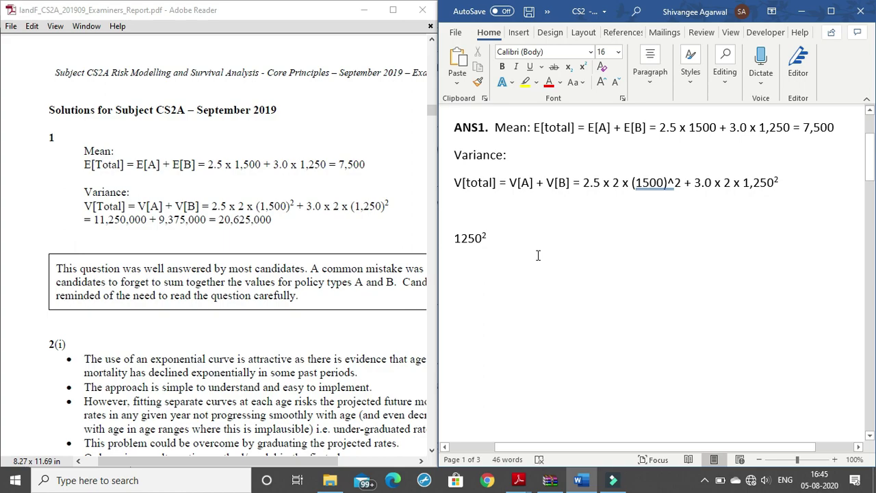
Type a plain Sn, then S with n as a subscript via Ctrl+=, followed by S_n
type("S")
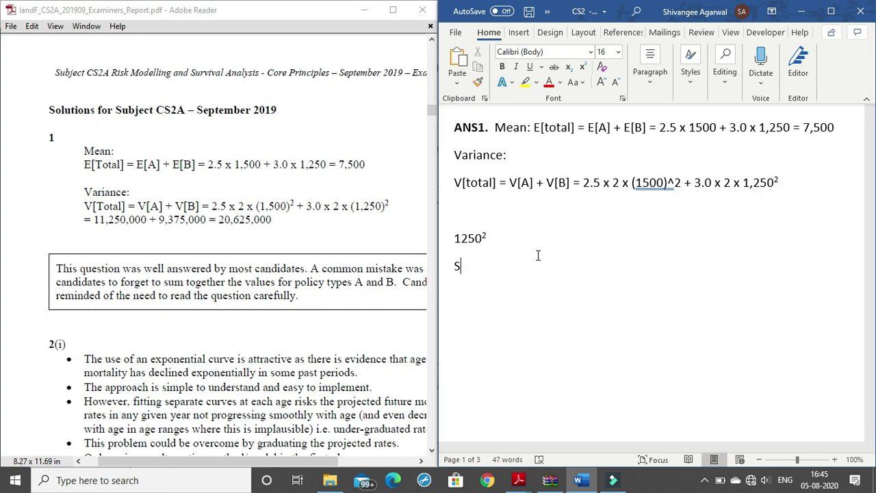
type("n  S")
key("ctrl+equal")
type("n S")
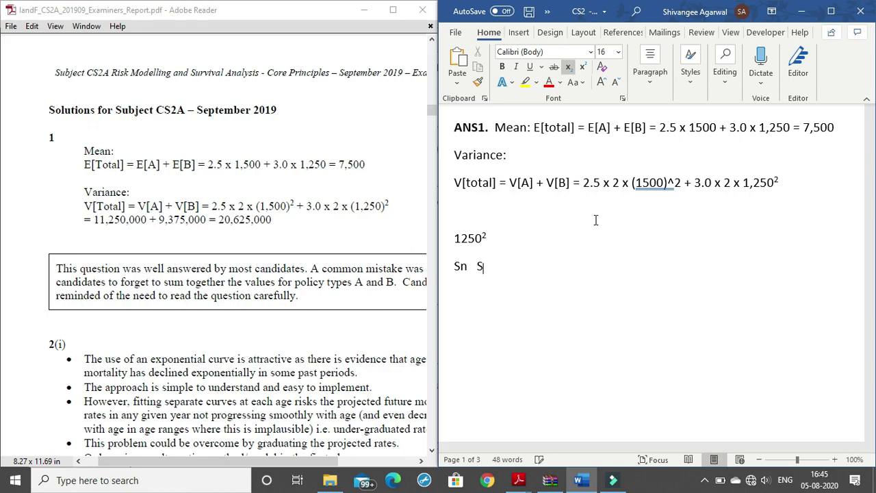
left_click(568, 66)
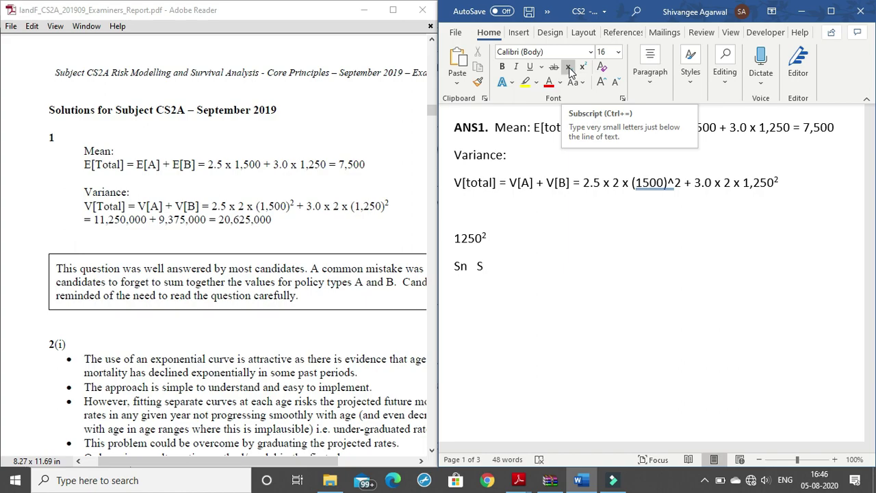
key("ctrl+equal")
type("n")
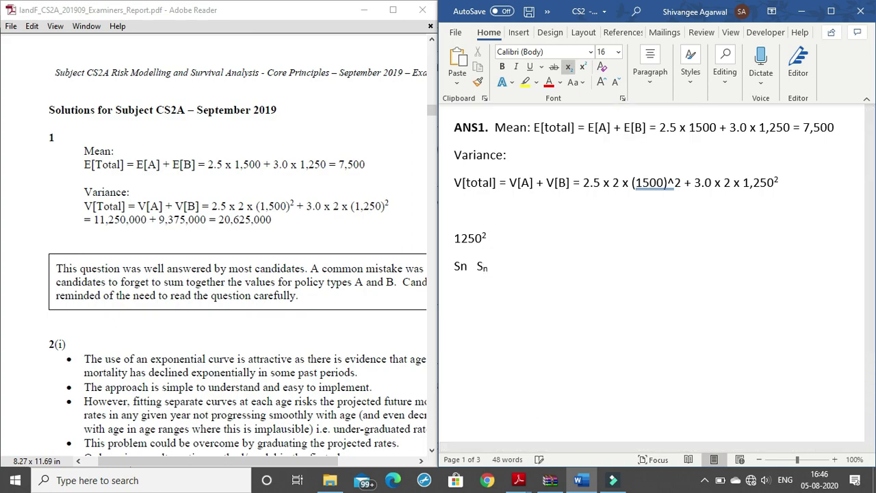
key("ctrl+equal")
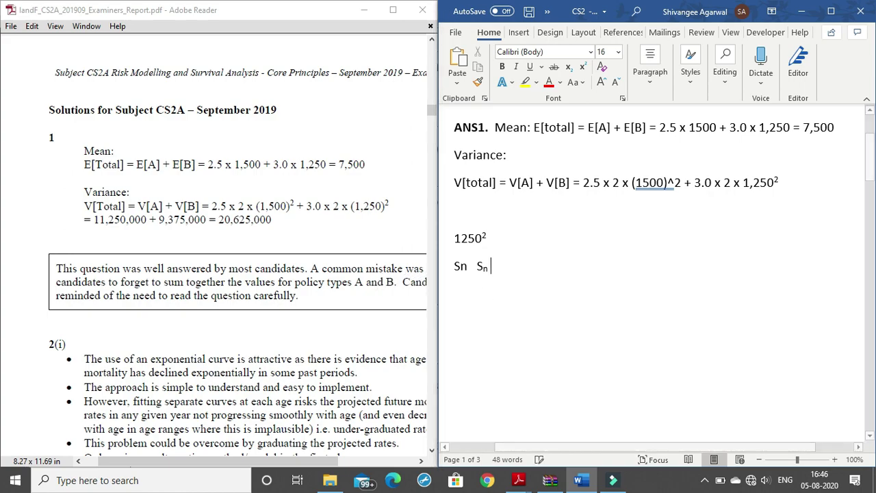
type("S")
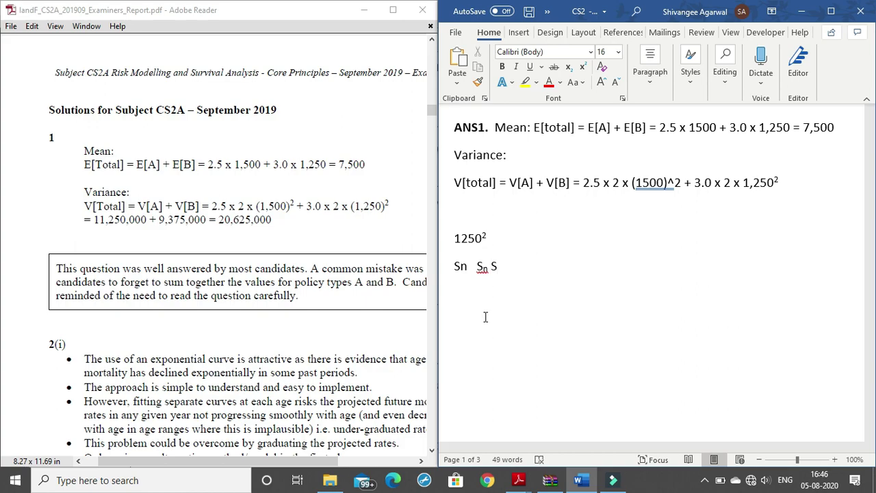
type("_n")
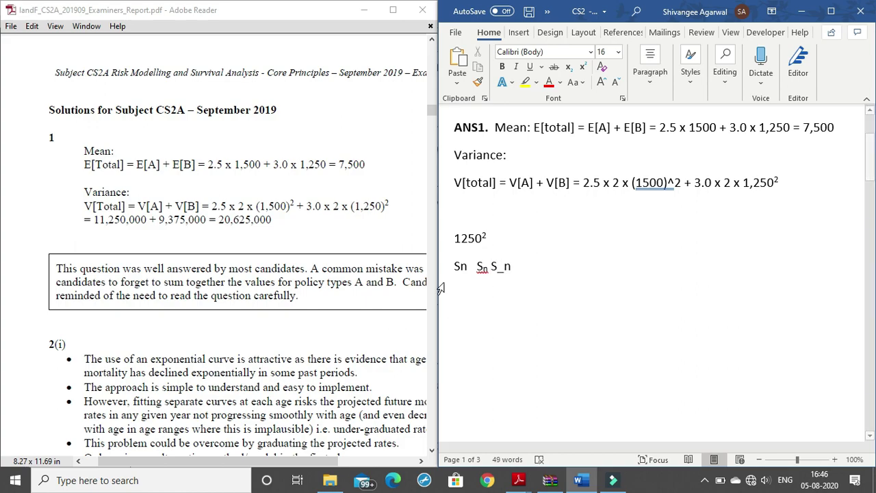
Select the Sn example line, then leave the cursor after S_n
triple_click(519, 260)
left_click(546, 286)
left_click(519, 272)
Scroll the examiners' report to the question 3(i) answer, maximize it, and return to Word
scroll(246, 245, "down", 2)
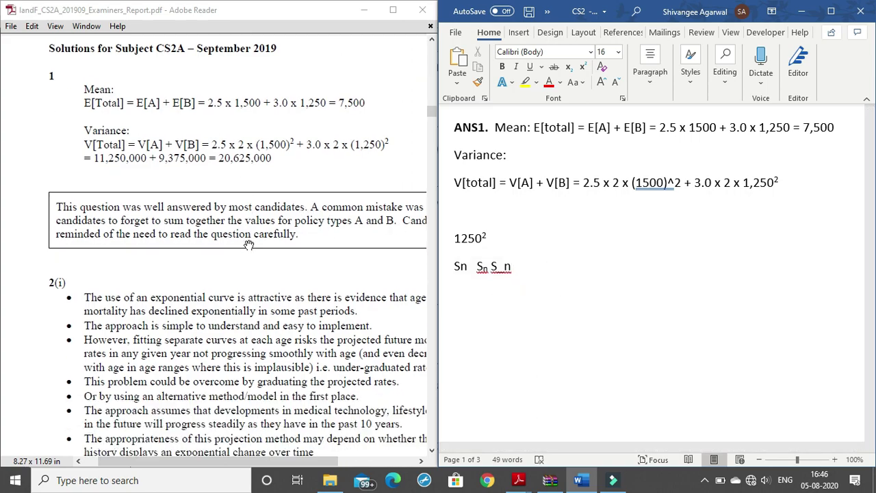
scroll(248, 245, "down", 5)
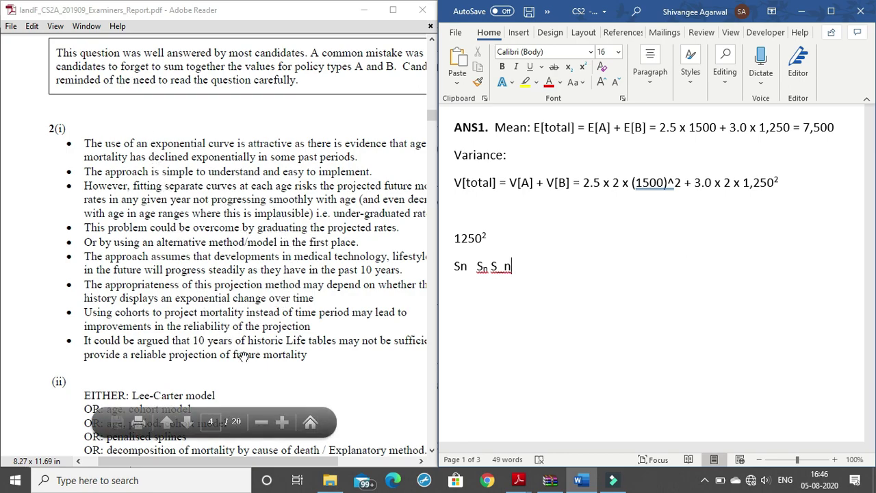
scroll(244, 356, "down", 4)
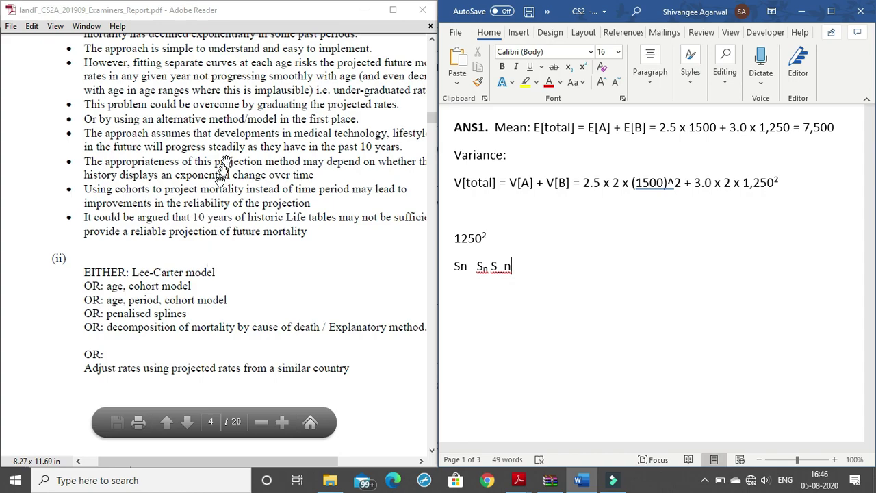
scroll(232, 181, "down", 3)
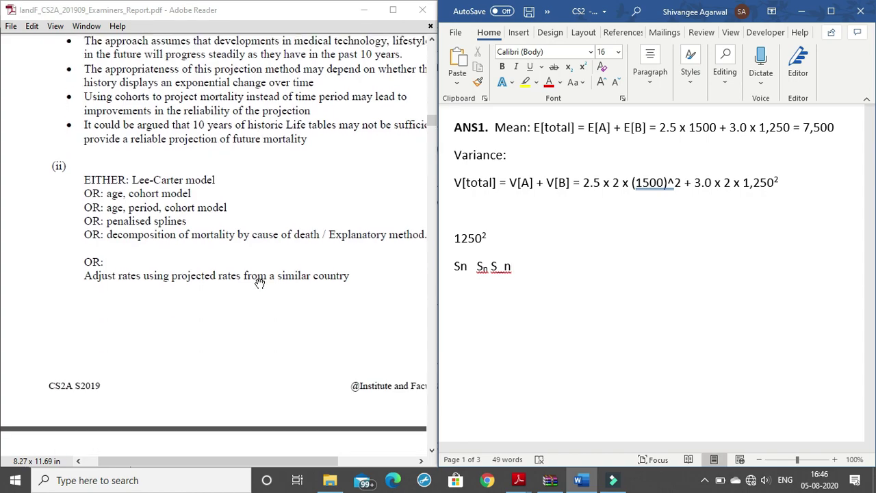
left_click(393, 10)
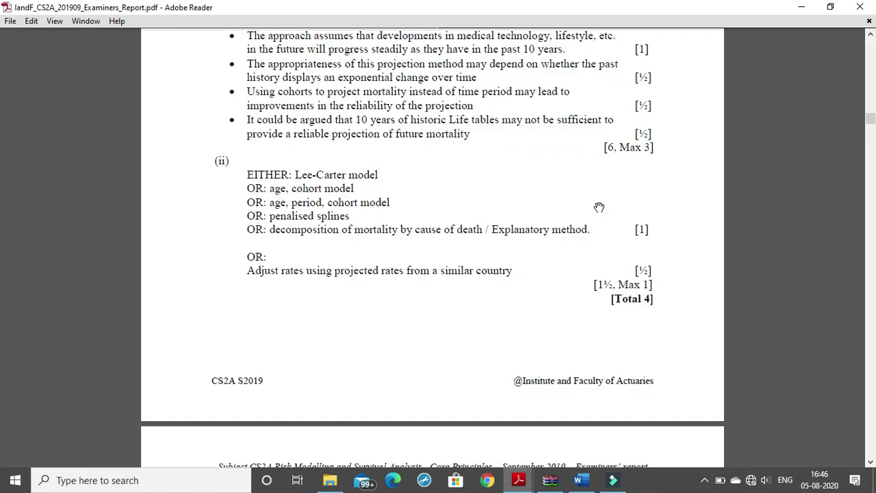
scroll(393, 225, "down", 9)
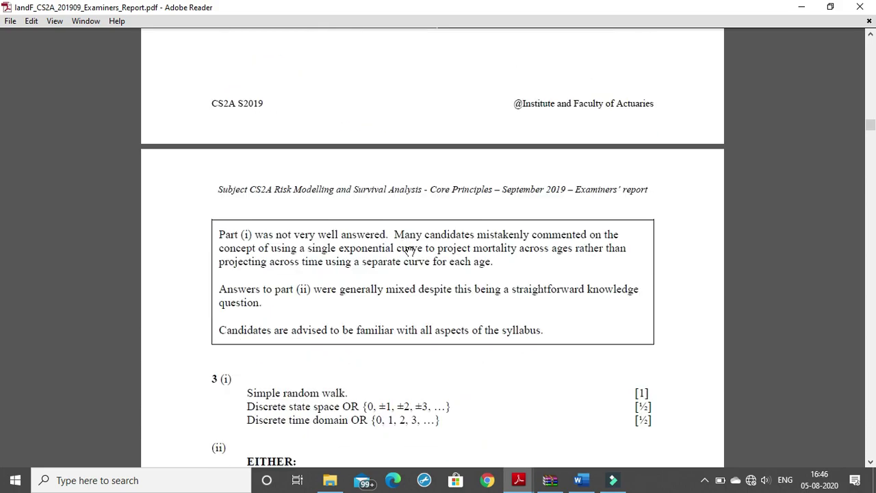
scroll(411, 254, "up", 1)
key("alt+Tab")
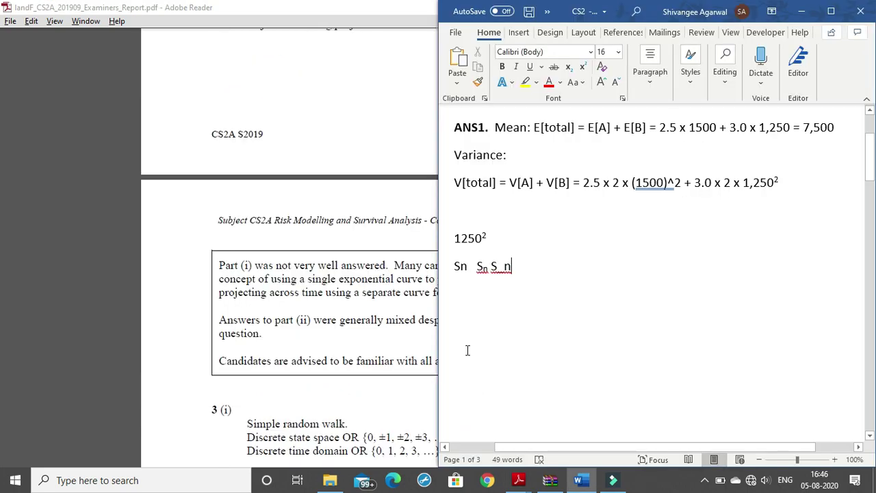
mouse_move(530, 485)
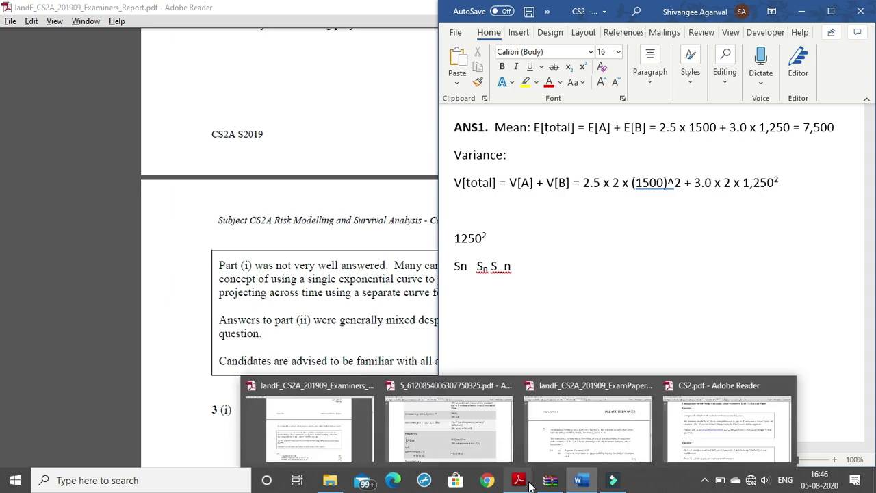
Scroll through the CS2.pdf commentary to review its Question 3 comments
left_click(720, 390)
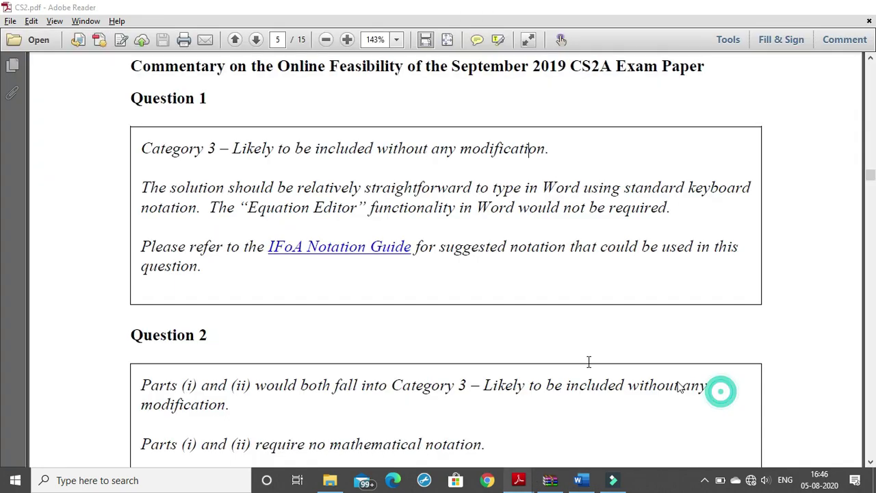
scroll(212, 203, "down", 4)
scroll(260, 209, "down", 2)
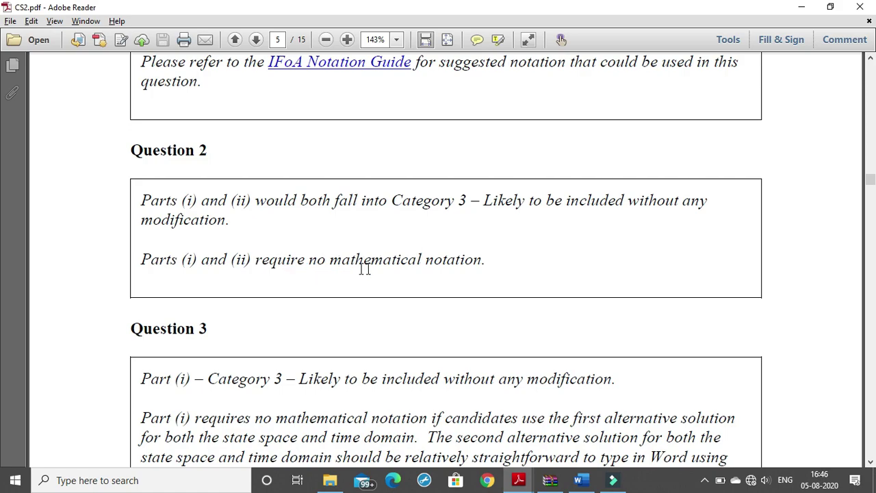
scroll(436, 255, "down", 6)
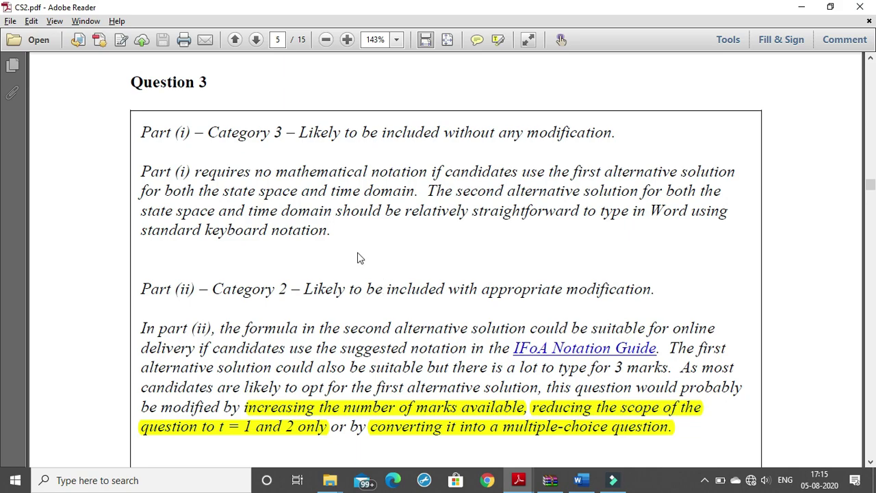
scroll(357, 259, "up", 2)
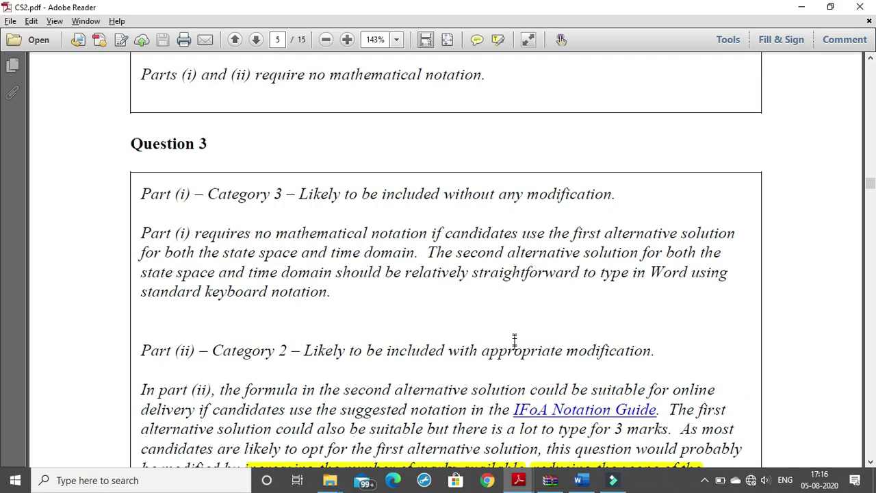
Compare it with the Examiners Report, then snap the report to the left half of the screen
mouse_move(525, 483)
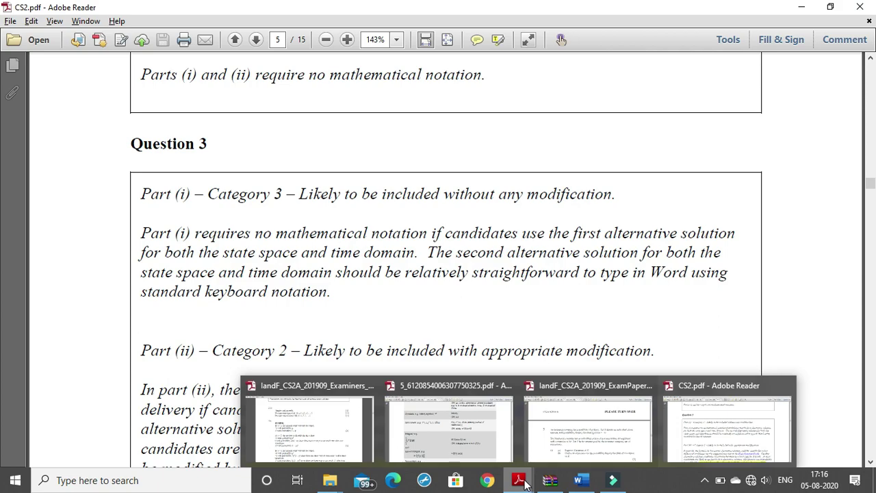
left_click(344, 438)
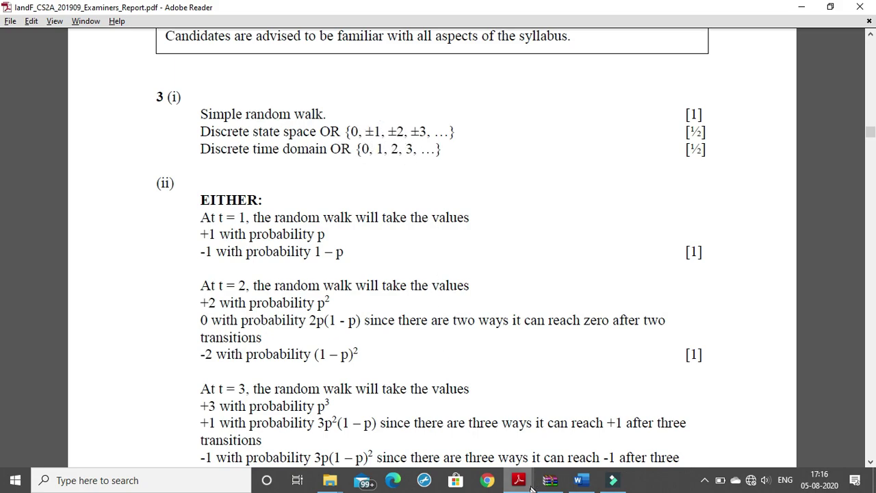
mouse_move(526, 488)
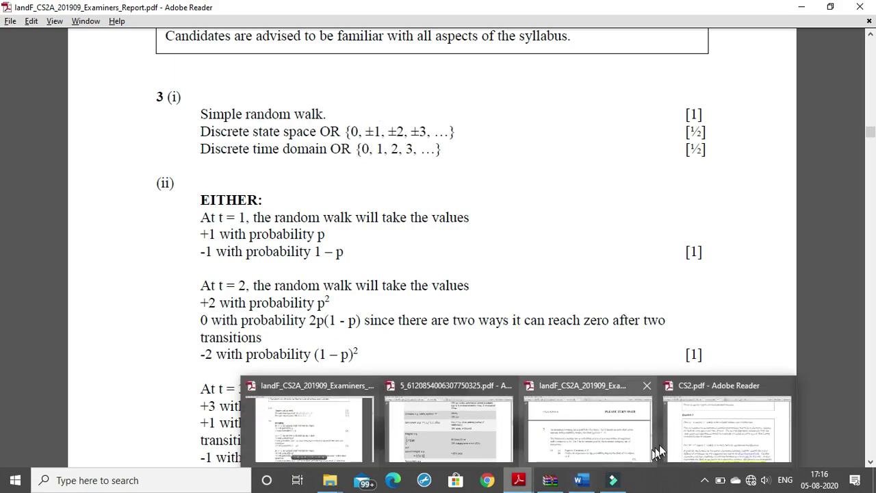
left_click(727, 428)
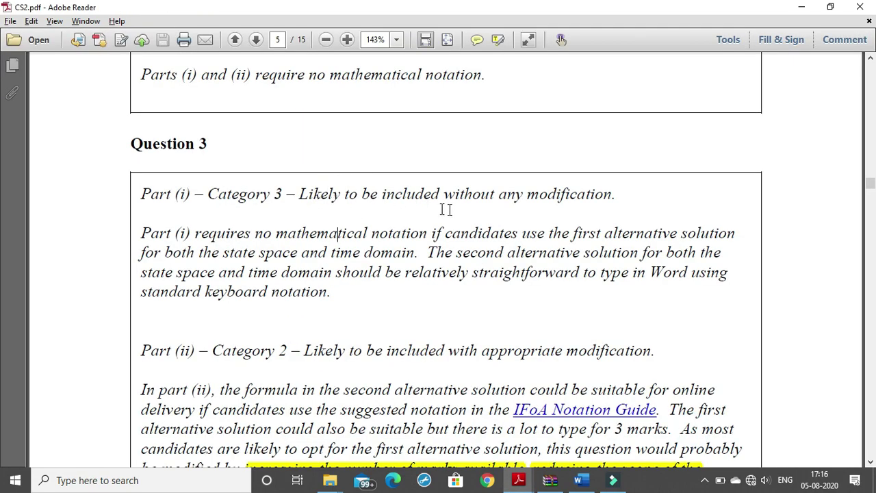
scroll(559, 223, "down", 2)
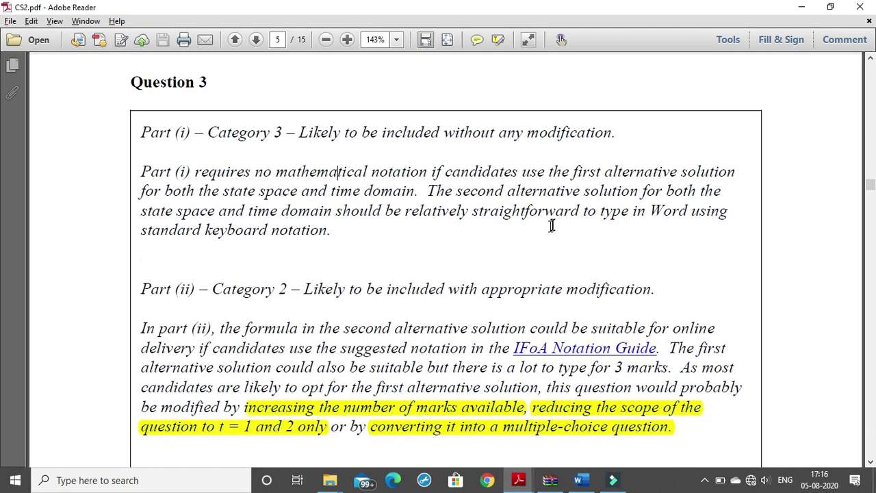
mouse_move(526, 488)
left_click(317, 423)
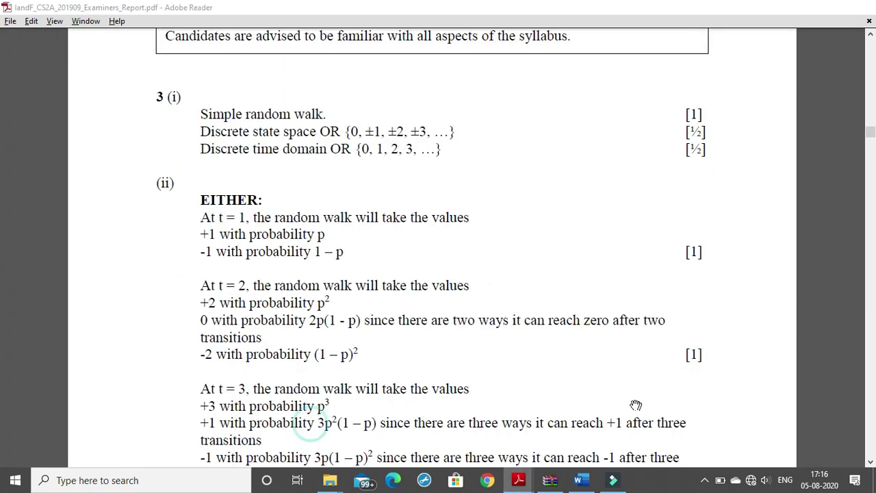
key("super+Left")
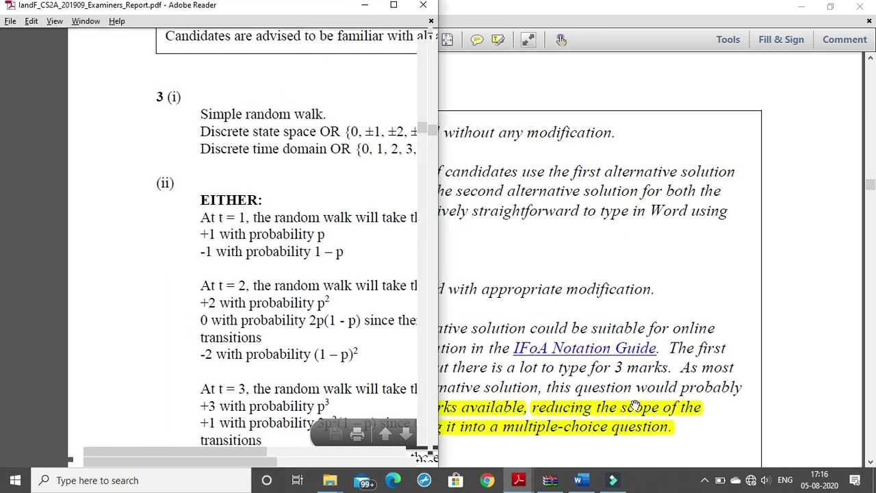
Bring the Word solution document up beside the Examiners Report
left_click(588, 482)
scroll(536, 314, "down", 2)
scroll(536, 315, "up", 1)
scroll(536, 331, "up", 2)
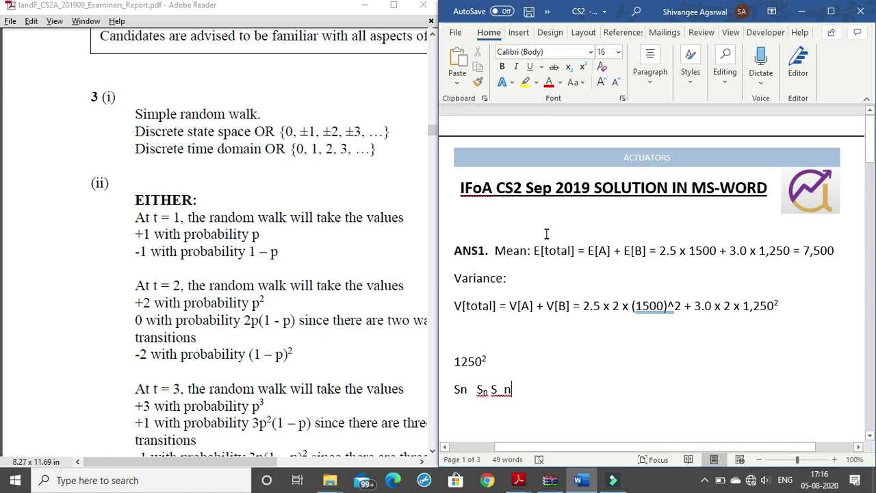
scroll(533, 313, "down", 10)
Insert a blank line above the ANS2 heading
left_click(514, 280)
scroll(513, 294, "down", 1)
key("Return")
key("Return")
key("Return")
key("Return")
key("Return")
key("Return")
scroll(561, 303, "down", 4)
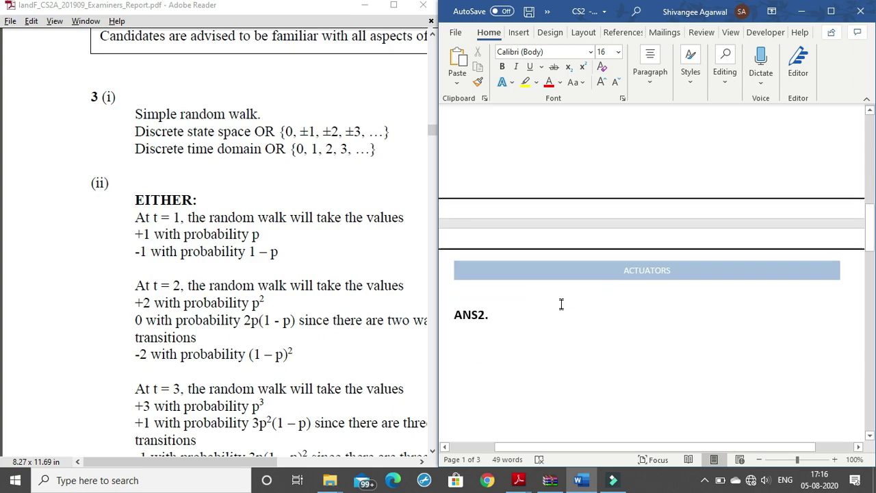
scroll(563, 319, "down", 4)
scroll(562, 316, "down", 5)
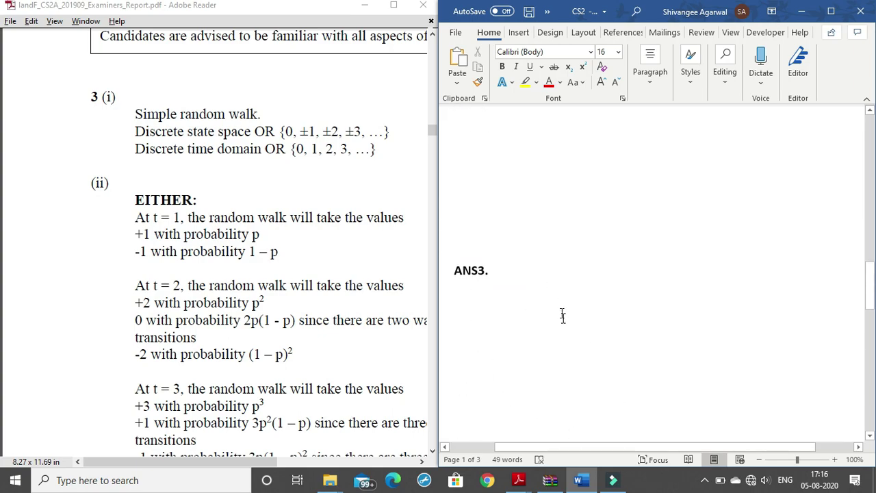
Add blank lines above ANS3 to push it onto page 3, with the cursor after ANS3
left_click(522, 241)
key("Return")
key("Return")
key("Return")
key("Return")
key("Return")
key("Return")
key("Return")
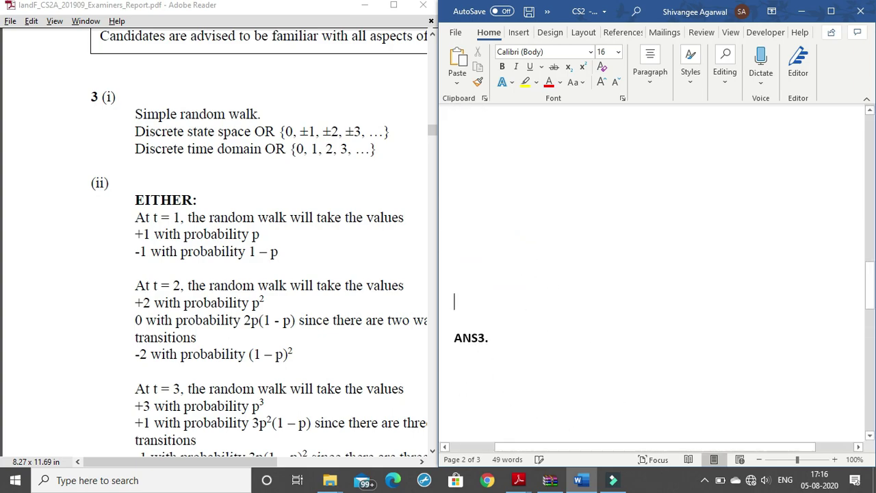
scroll(553, 289, "down", 3)
key("Return")
key("Return")
key("Return")
key("Return")
key("Return")
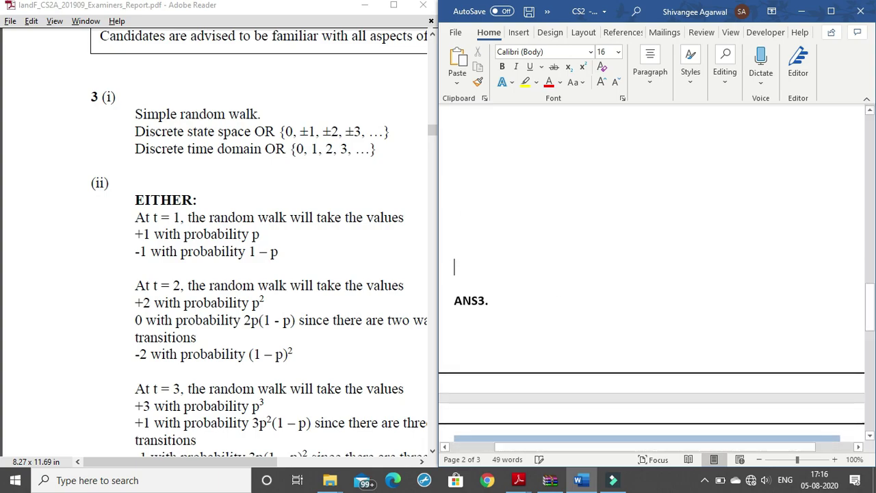
scroll(561, 271, "up", 2)
scroll(556, 239, "down", 2)
scroll(551, 210, "up", 5)
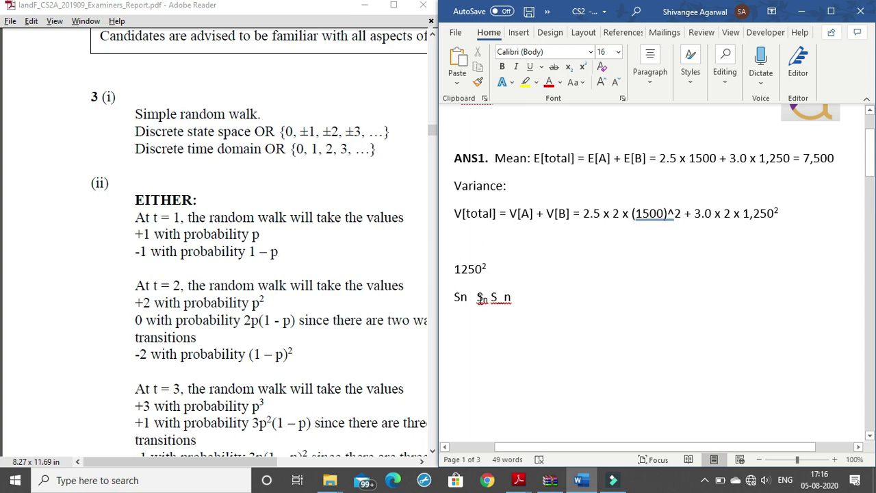
scroll(472, 285, "down", 8)
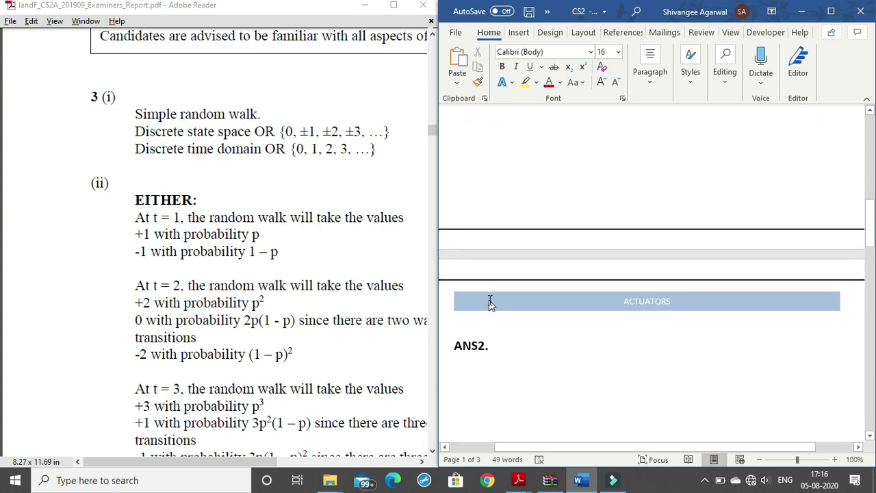
scroll(490, 303, "down", 2)
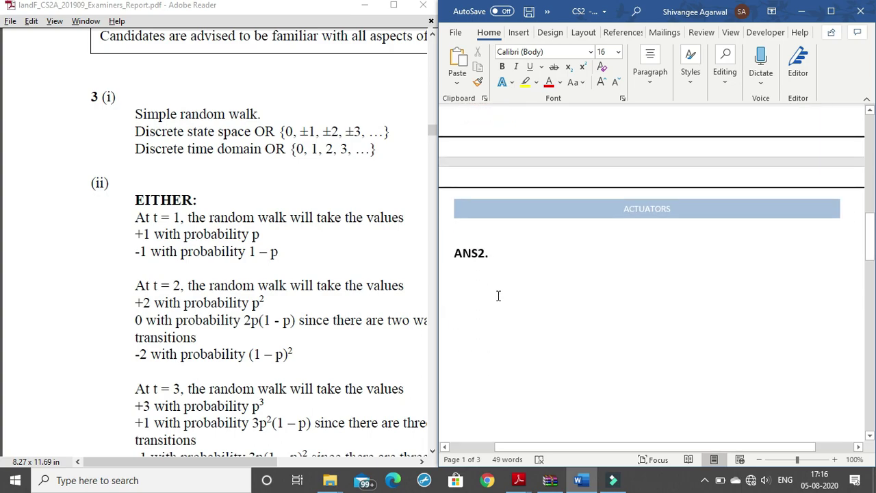
scroll(500, 290, "down", 15)
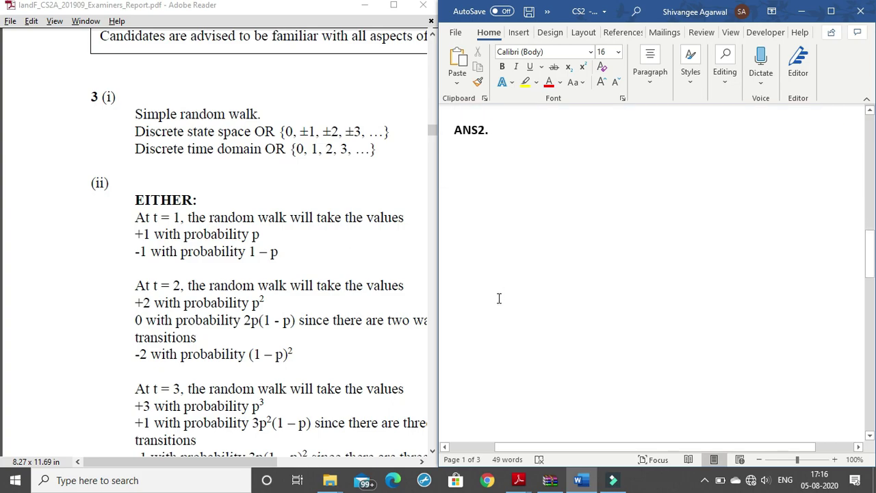
left_click(500, 304)
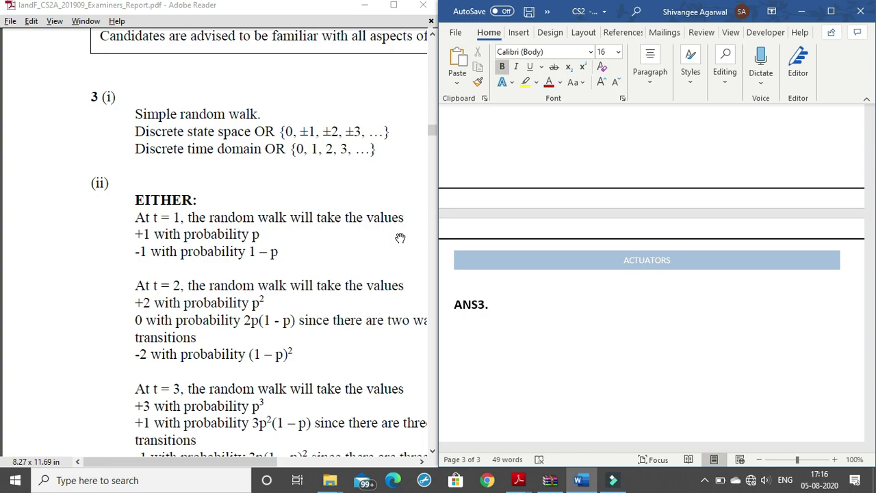
Label the answer ANS3.(i) and add the non-bold answer line 'Simple random walk.'
type("(i)")
key("Return")
key("ctrl+b")
type("simple ")
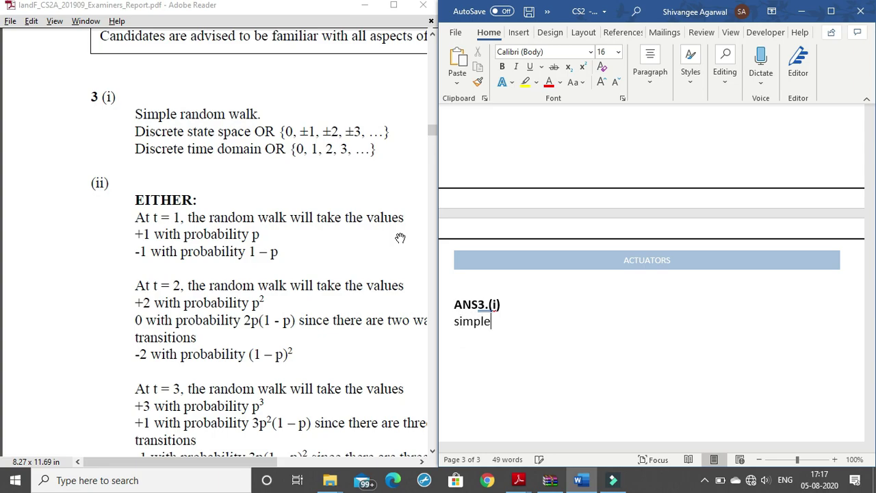
type("random walk")
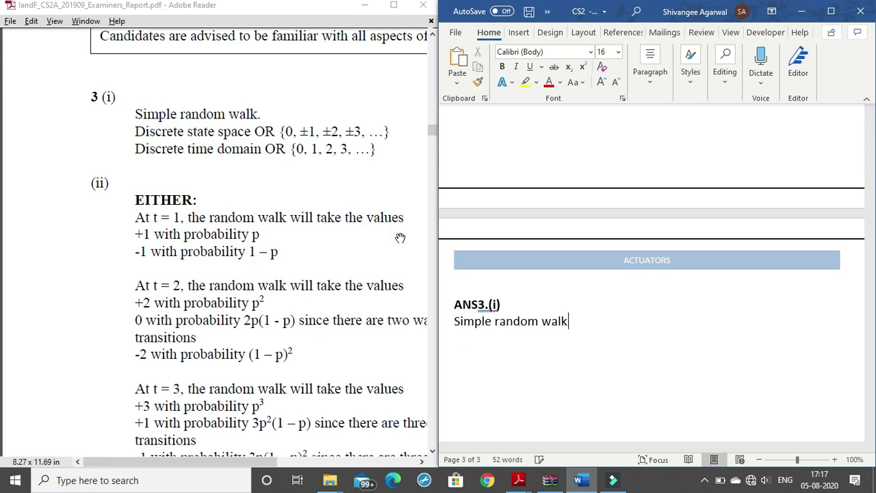
key("Return")
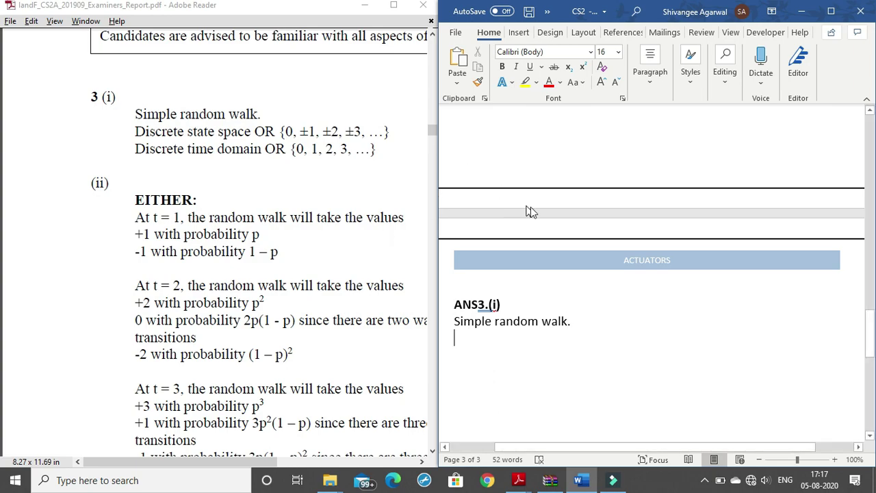
Start the next answer line 'Discrete state space OR {0,', correcting typos
scroll(531, 207, "down", 3)
type("D")
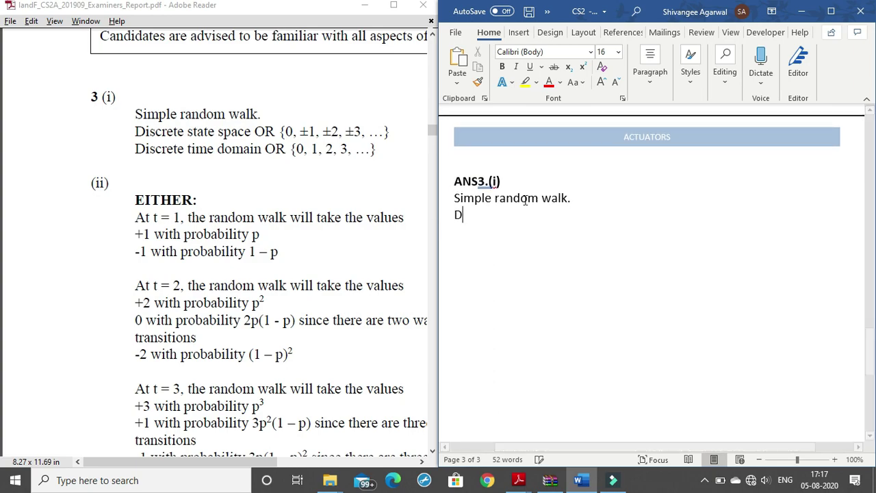
type("iscreete")
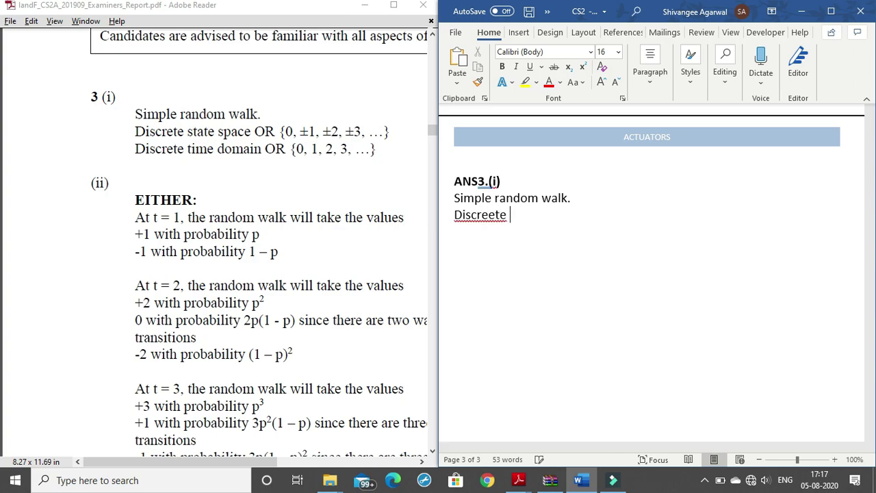
key("BackSpace")
key("BackSpace")
key("BackSpace")
key("BackSpace")
type("te state space o")
key("BackSpace")
type("OR ")
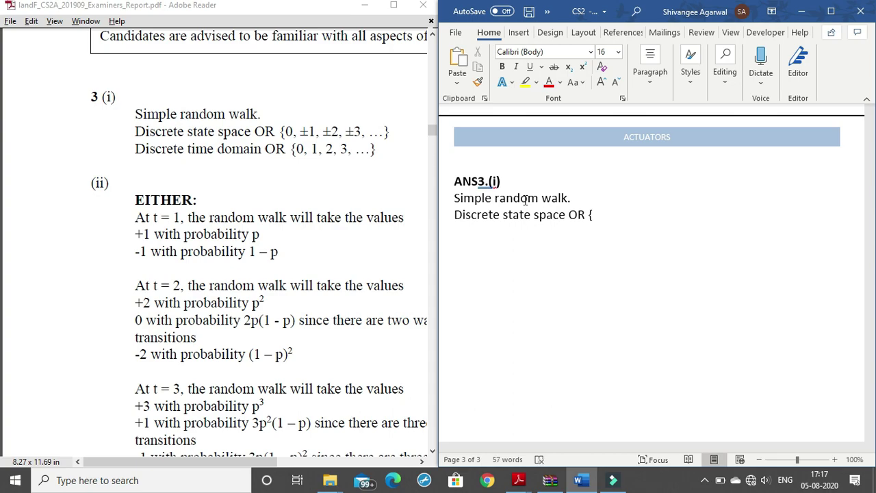
type("{0,")
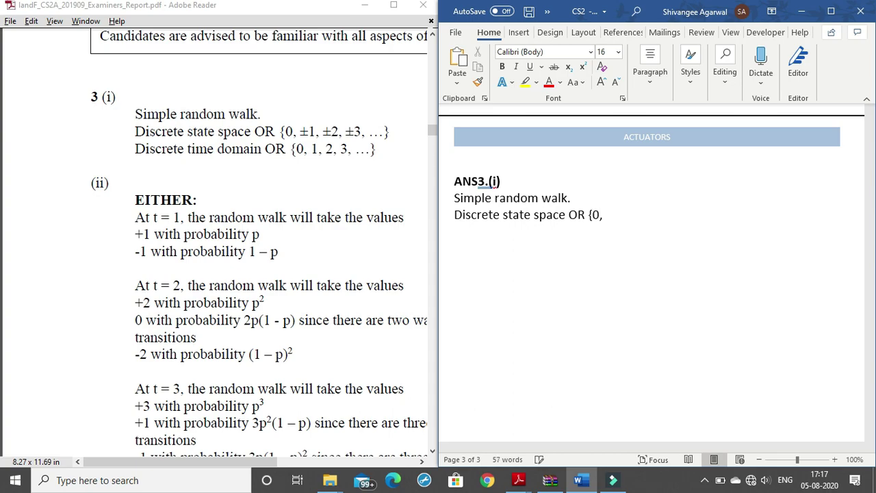